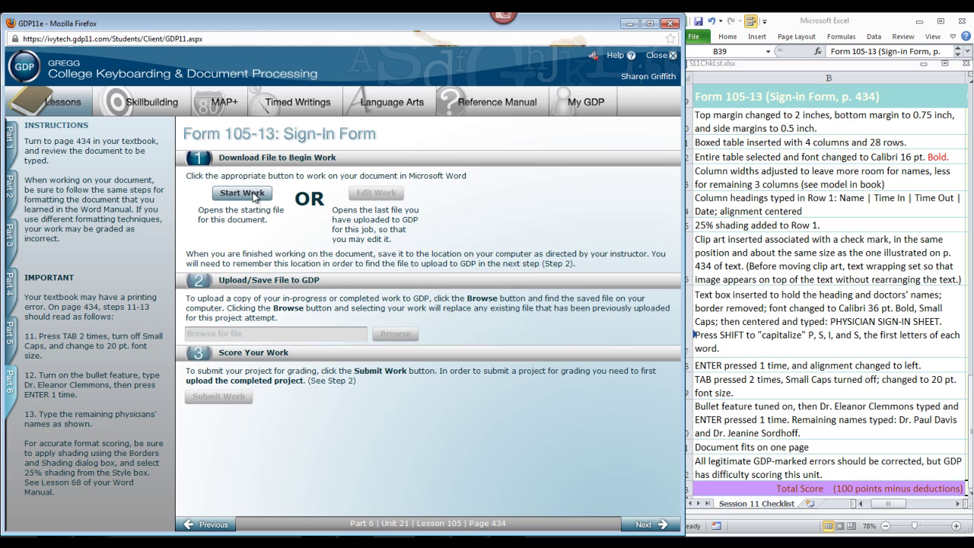
Step: Open the GDP11-2007-Unit21_F105-13.docx starting document and bring up the Insert ribbon
click(246, 196)
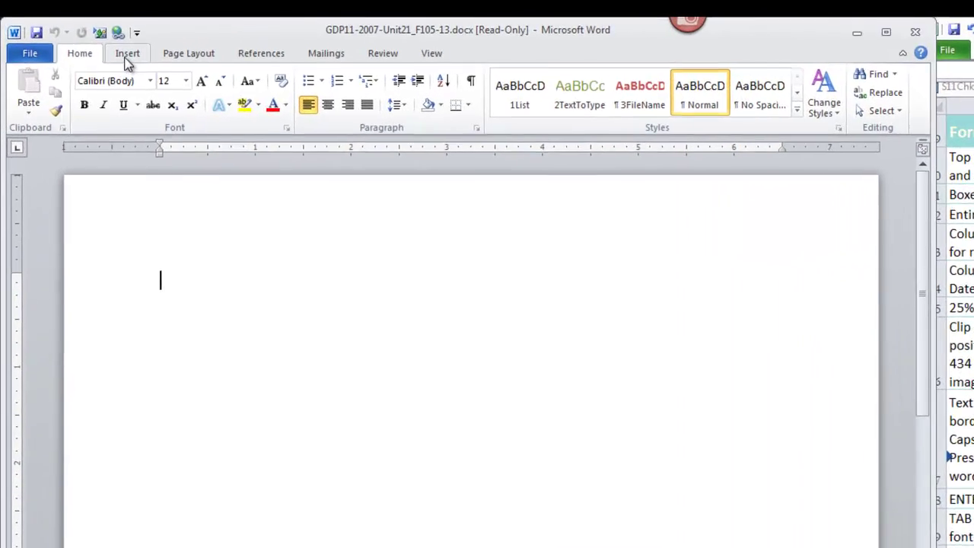
click(93, 41)
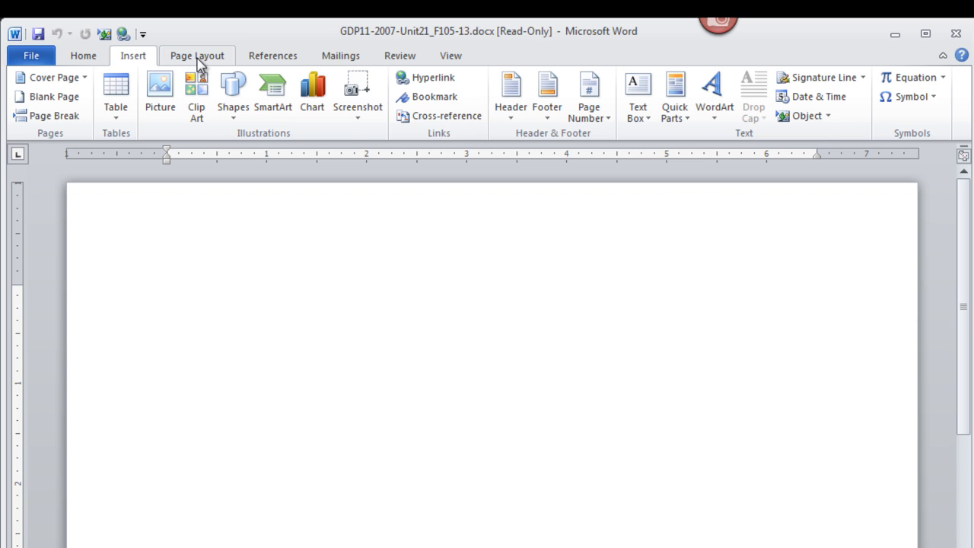
Step: In Custom Margins, set top 2", bottom 0.75", left and right 0.5" and apply
click(197, 61)
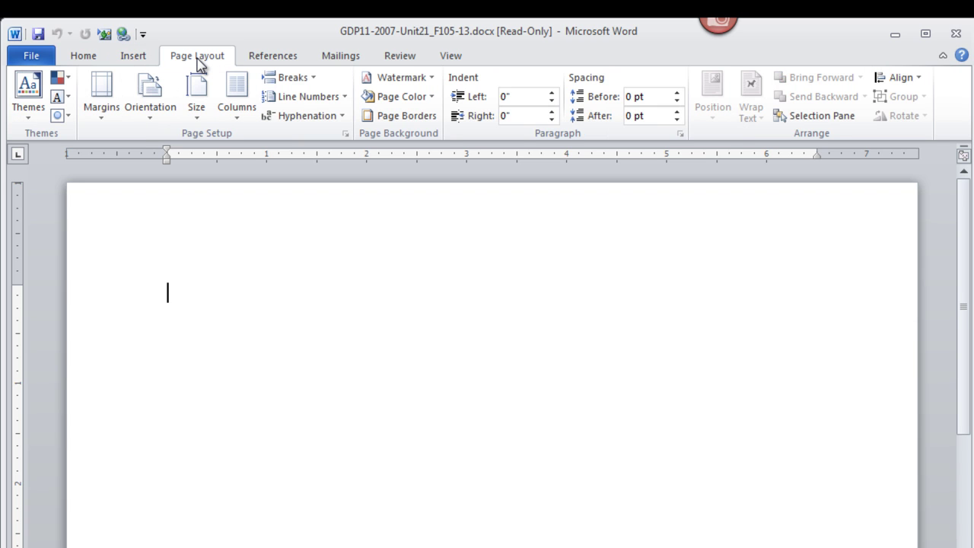
click(102, 120)
click(177, 503)
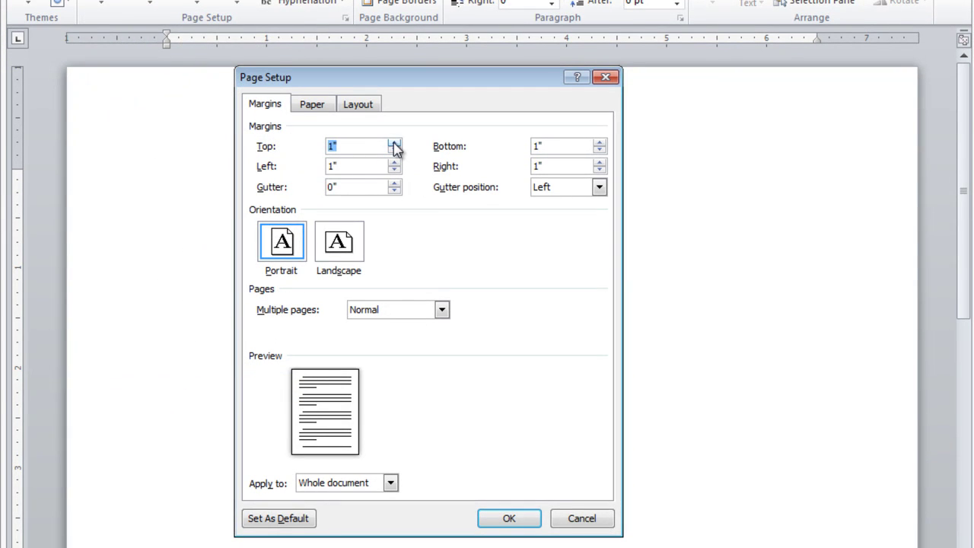
click(394, 142)
click(394, 142)
click(394, 142)
click(394, 142)
click(394, 142)
click(394, 142)
click(394, 142)
click(394, 142)
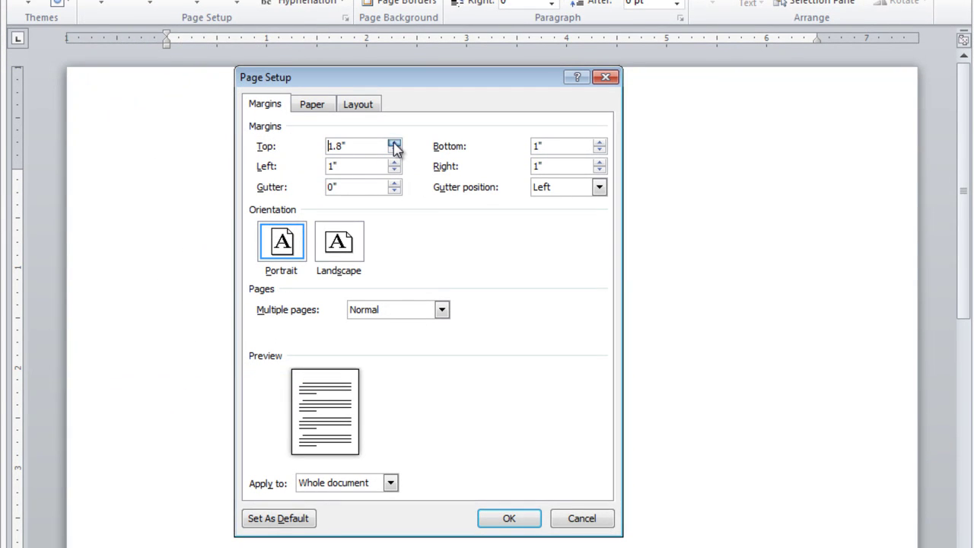
click(394, 142)
click(394, 143)
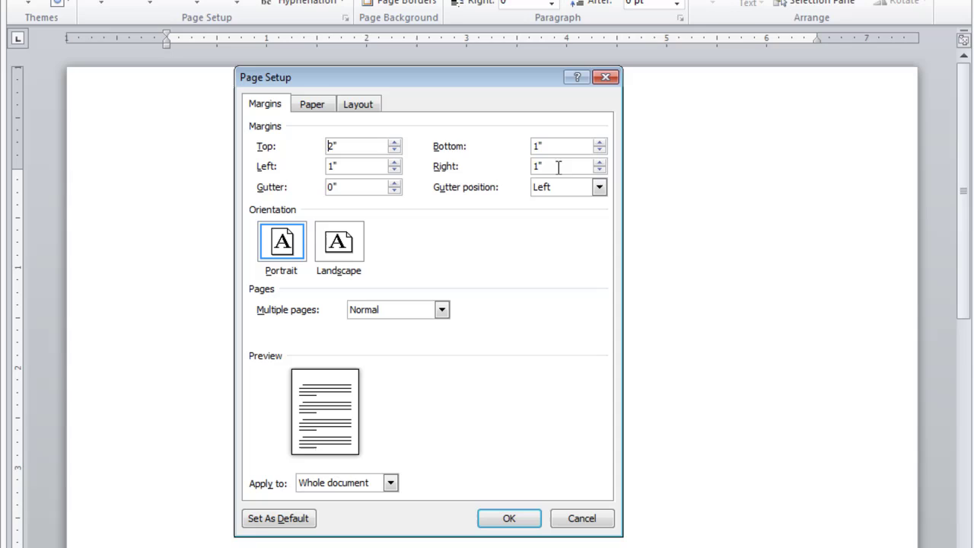
key(Tab)
text(.75)
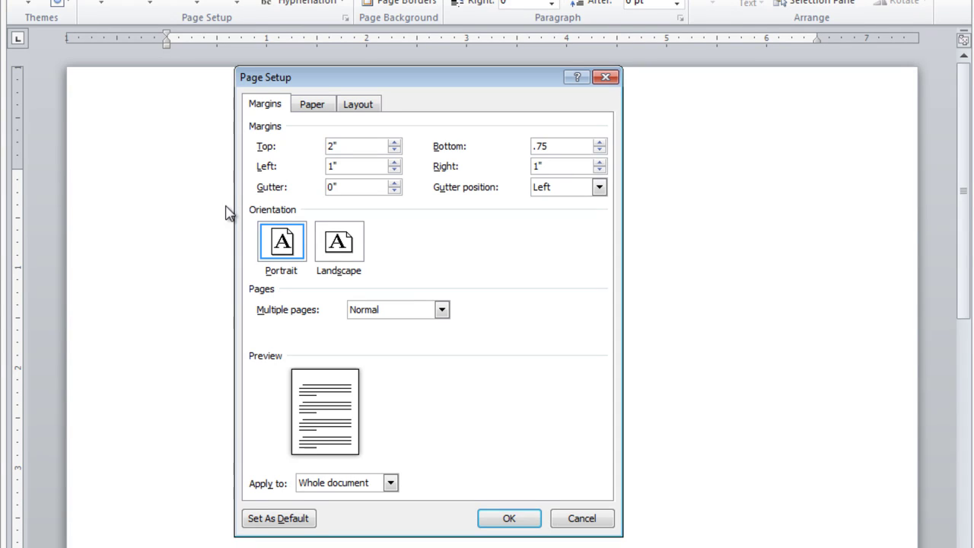
drag(356, 165, 324, 168)
text(.5)
drag(560, 165, 530, 166)
text(.5)
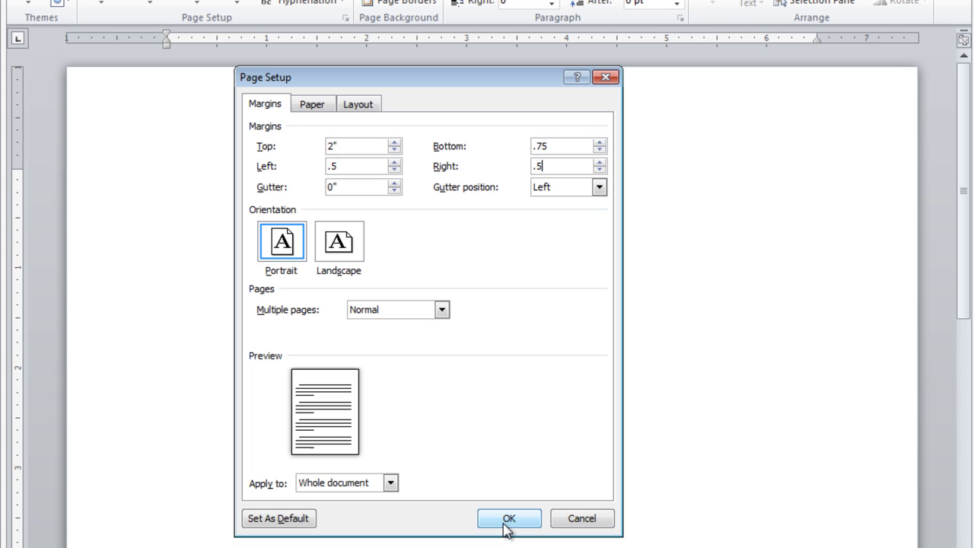
click(509, 520)
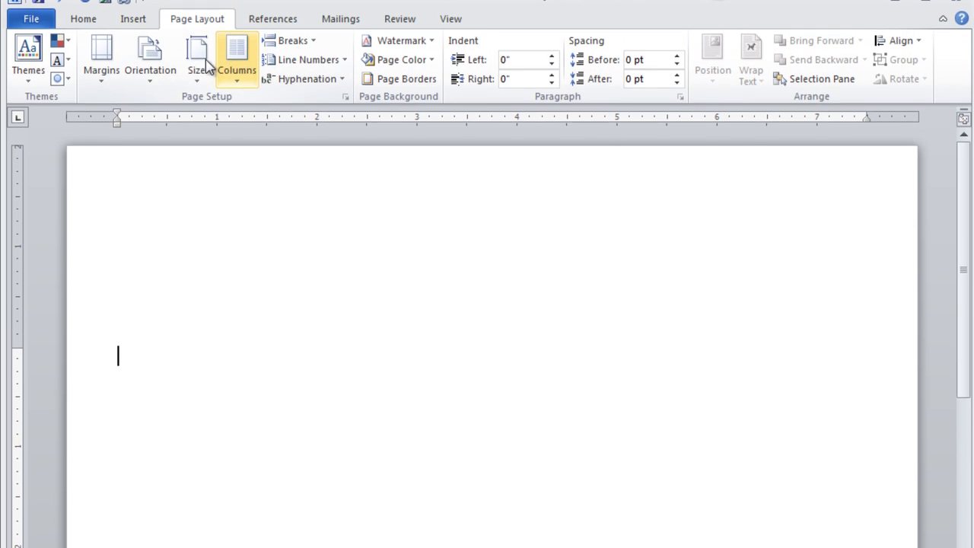
Step: Insert a table with 4 columns and 28 rows at the top of the page
click(131, 20)
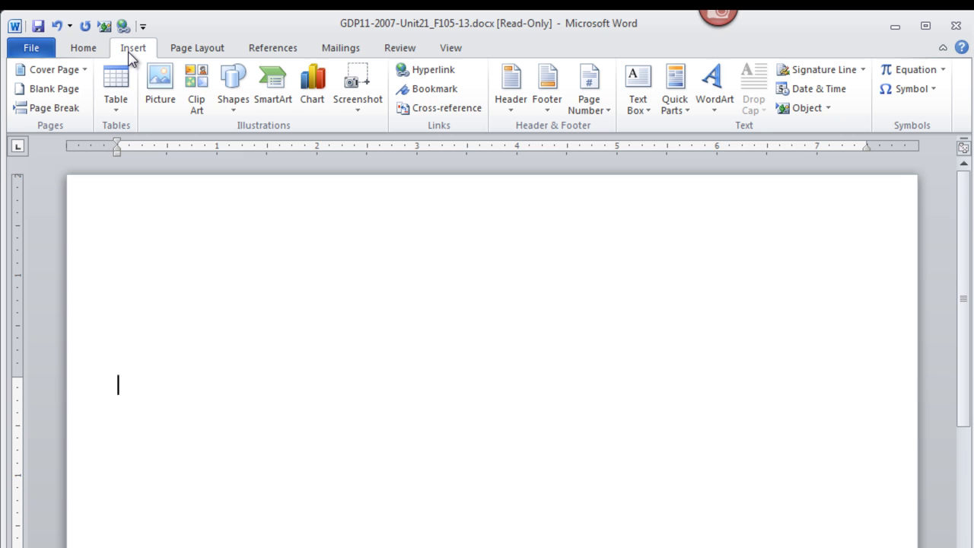
click(120, 115)
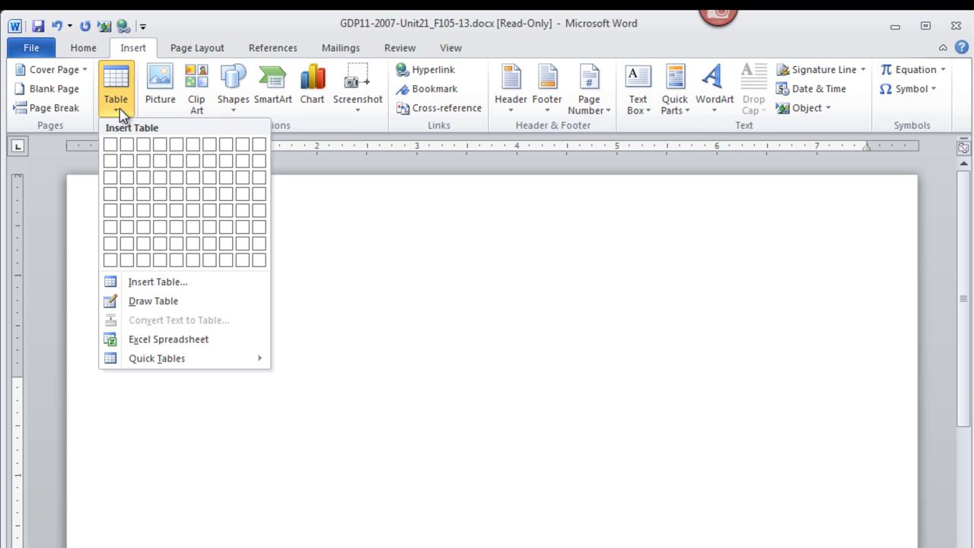
click(149, 283)
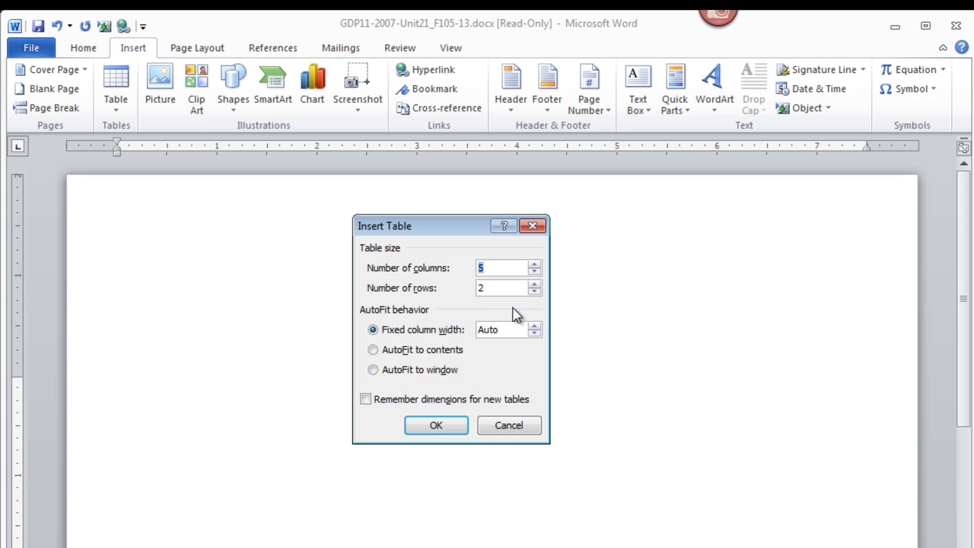
text(4)
double_click(474, 288)
text(28)
click(435, 424)
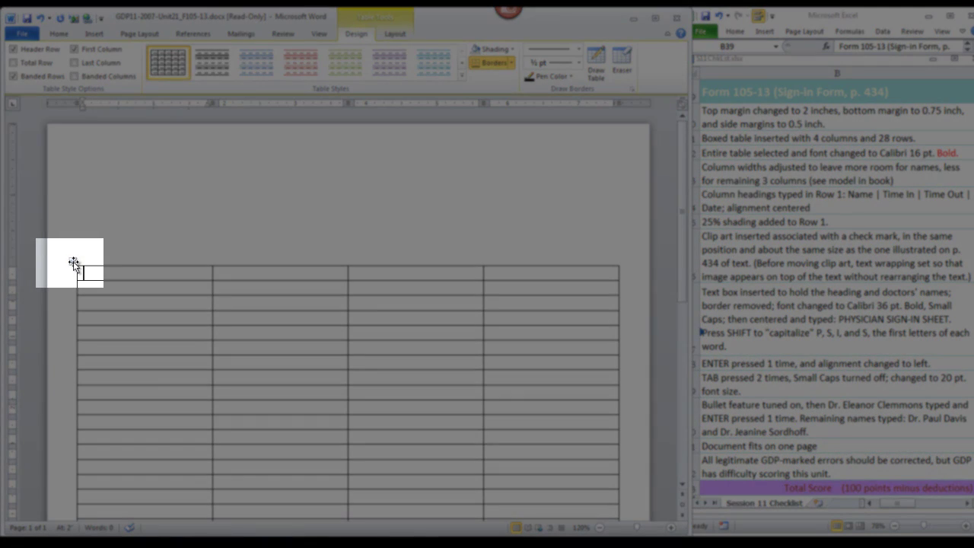
Step: Format the whole table as Calibri 16 pt bold, then return to the document top
click(73, 263)
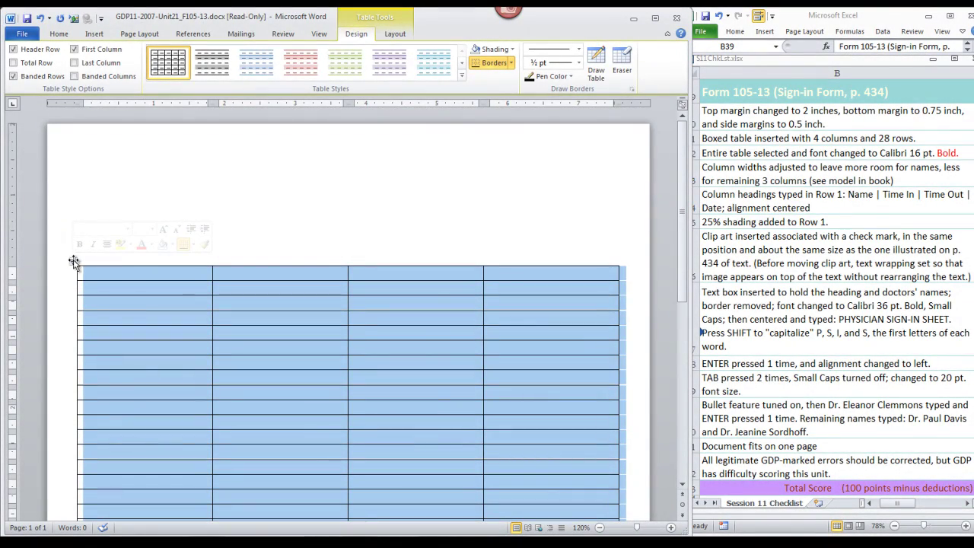
click(59, 33)
click(111, 54)
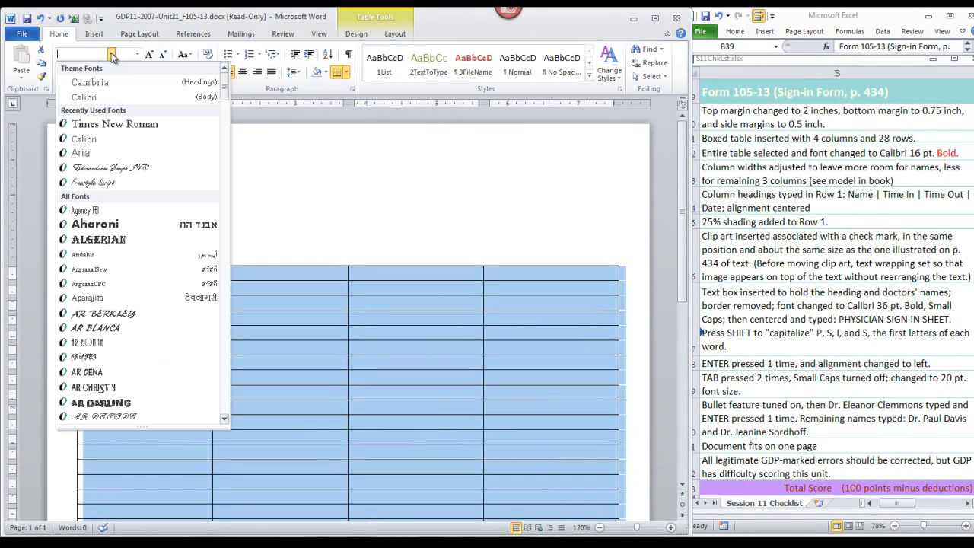
click(83, 96)
click(137, 54)
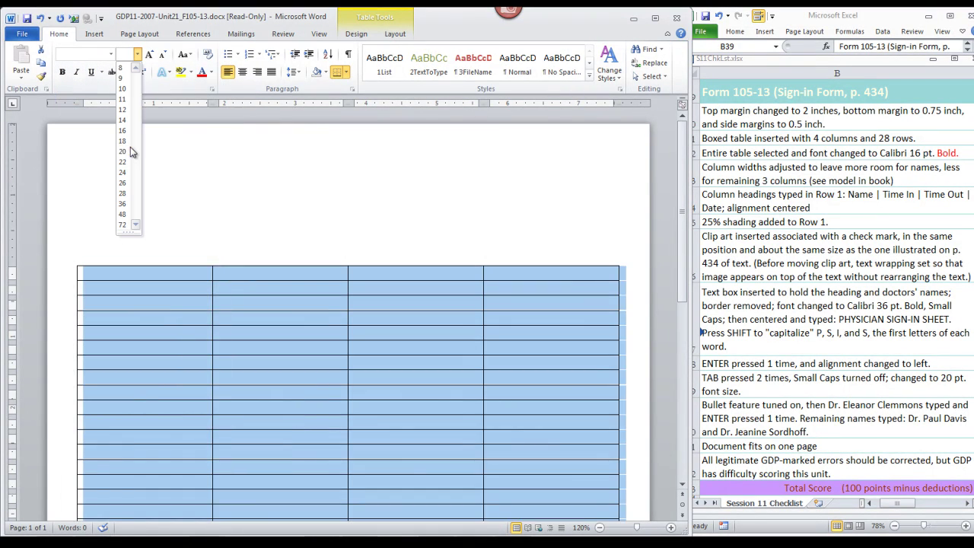
click(124, 130)
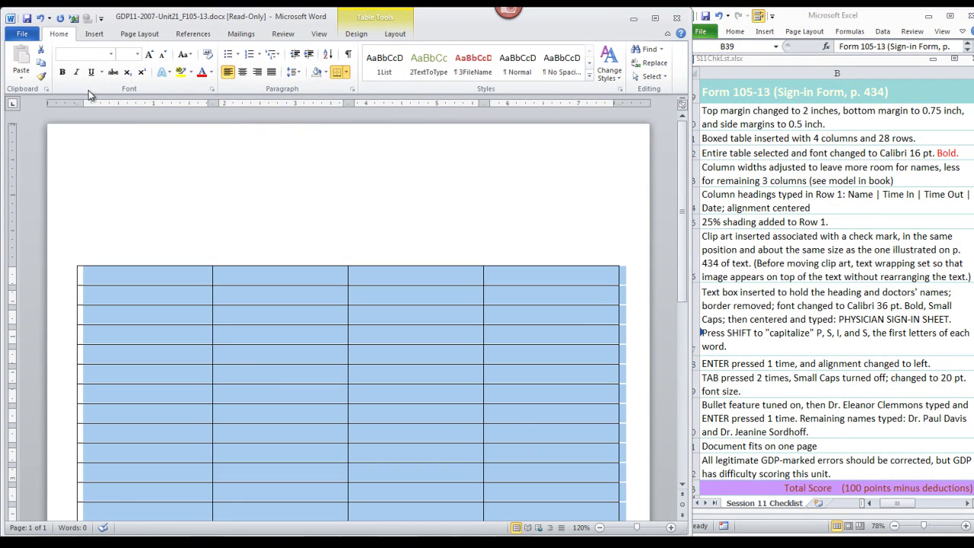
click(62, 72)
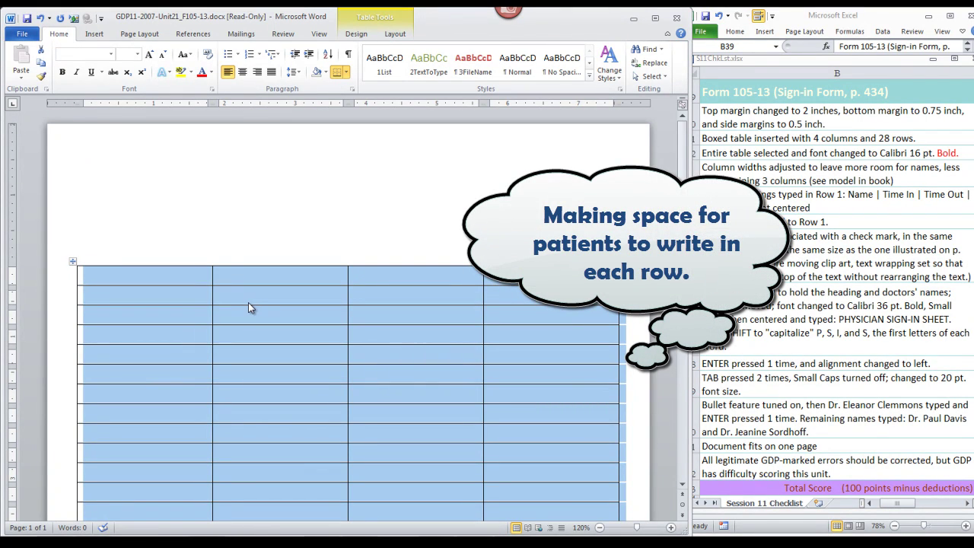
click(330, 314)
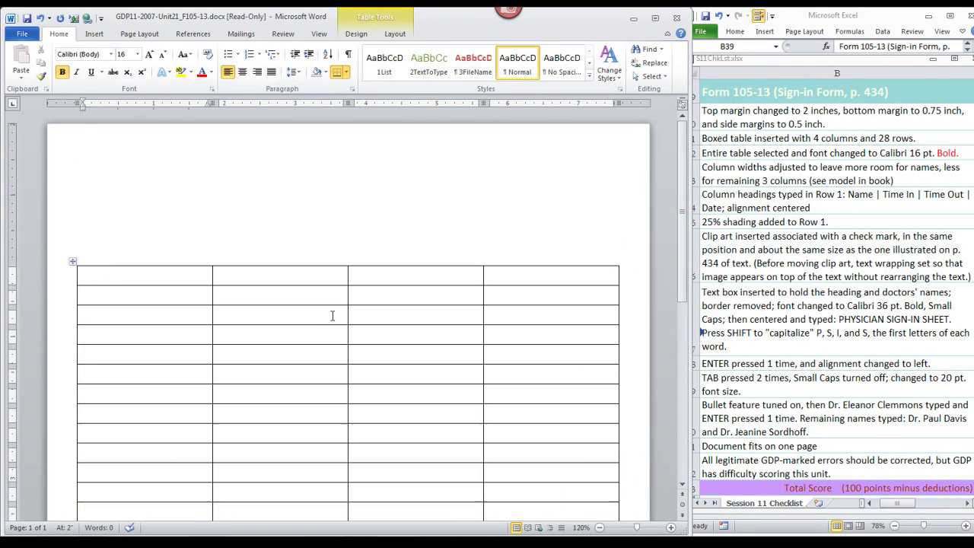
scroll(325, 312, down, 3)
scroll(324, 311, down, 3)
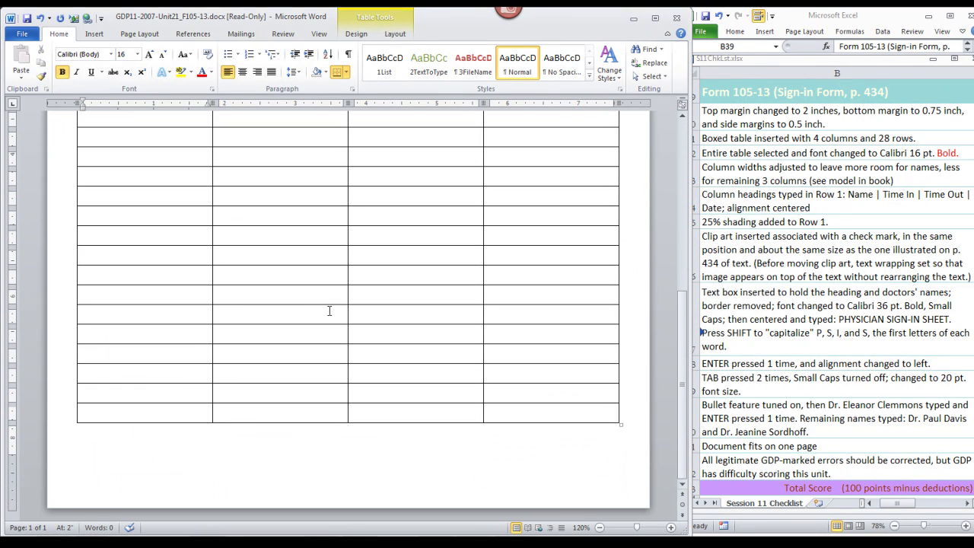
key(ctrl+Home)
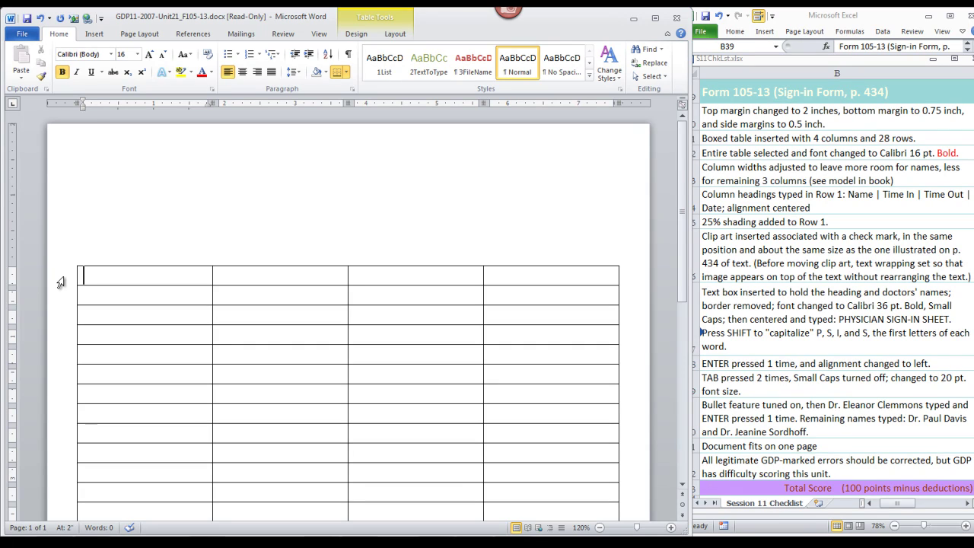
Step: Center the first row and enter the headings Name, Time In, Time Out and Date
click(60, 282)
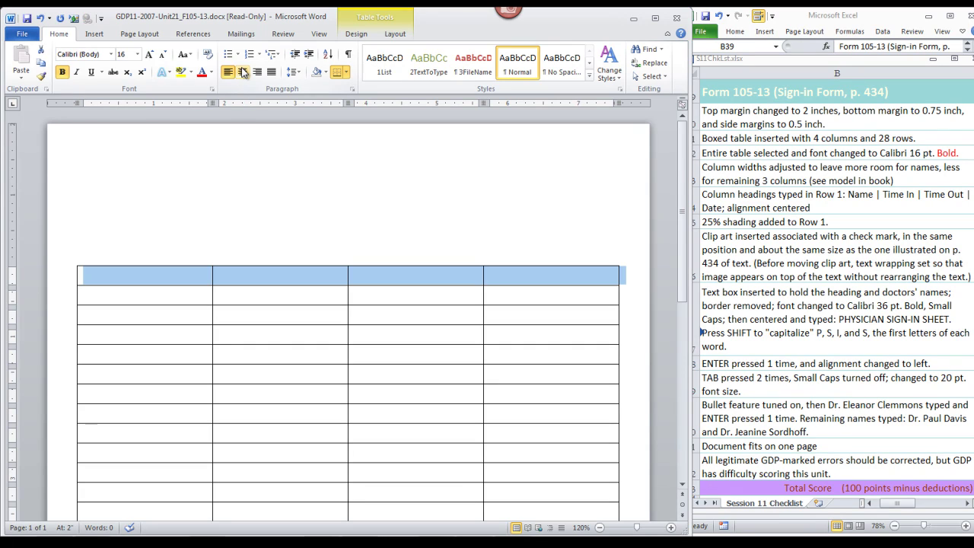
click(243, 72)
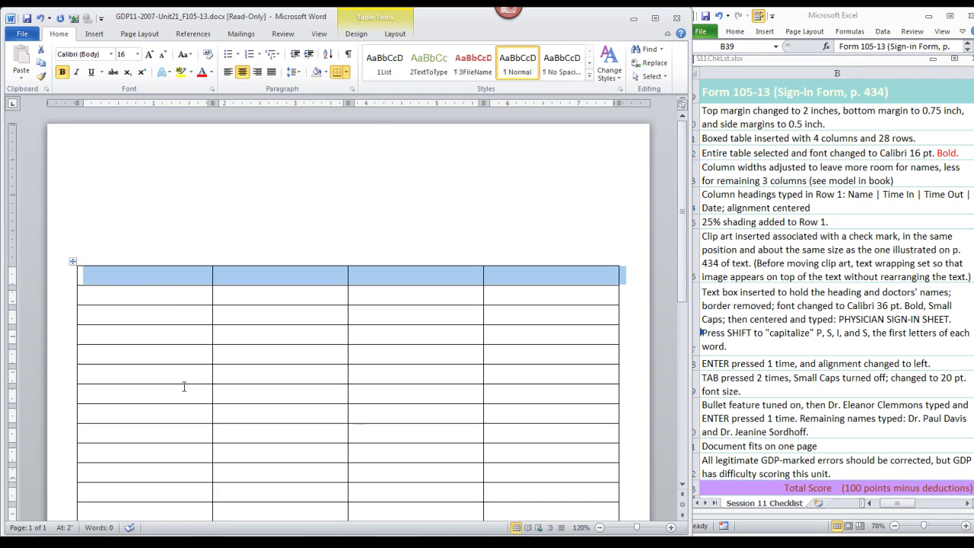
click(148, 277)
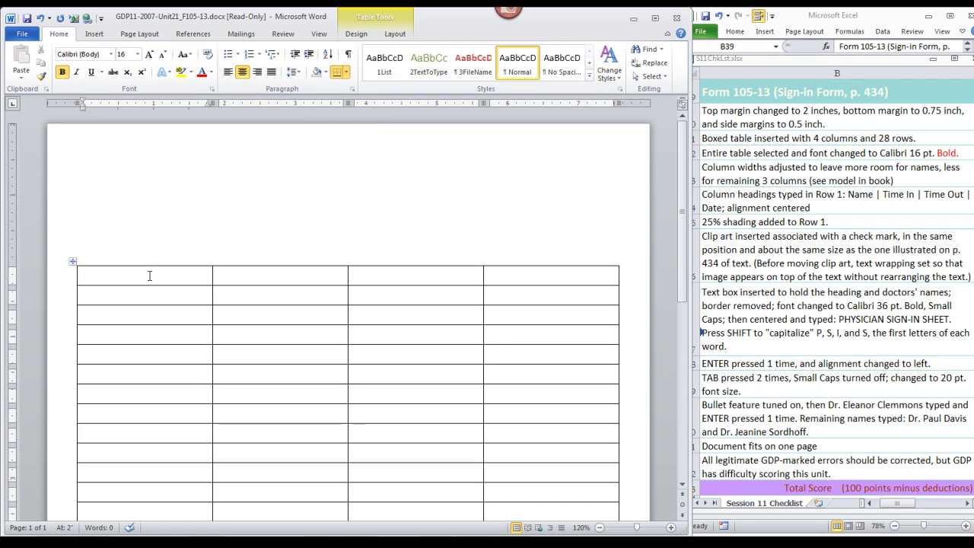
text(Na)
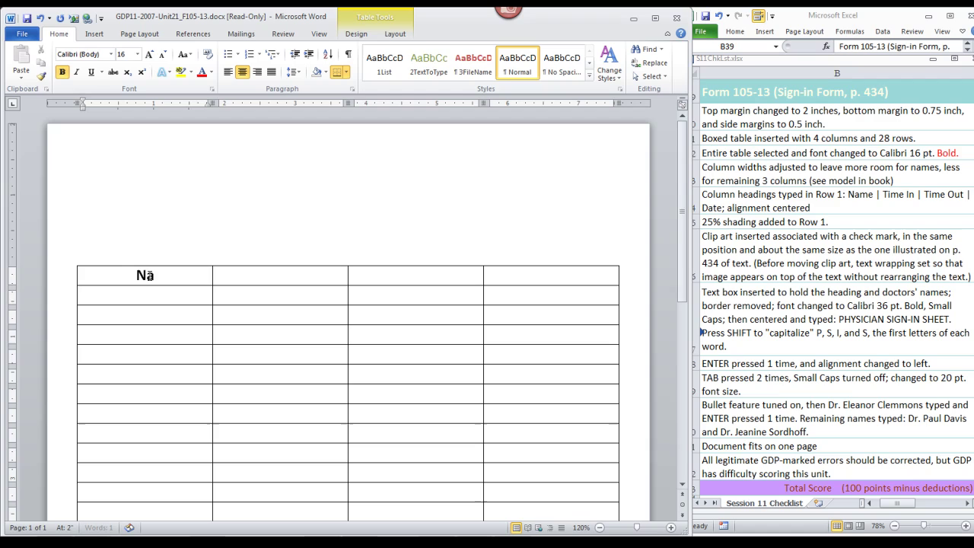
text(me )
text(Time In)
key(Tab)
text(Time Out)
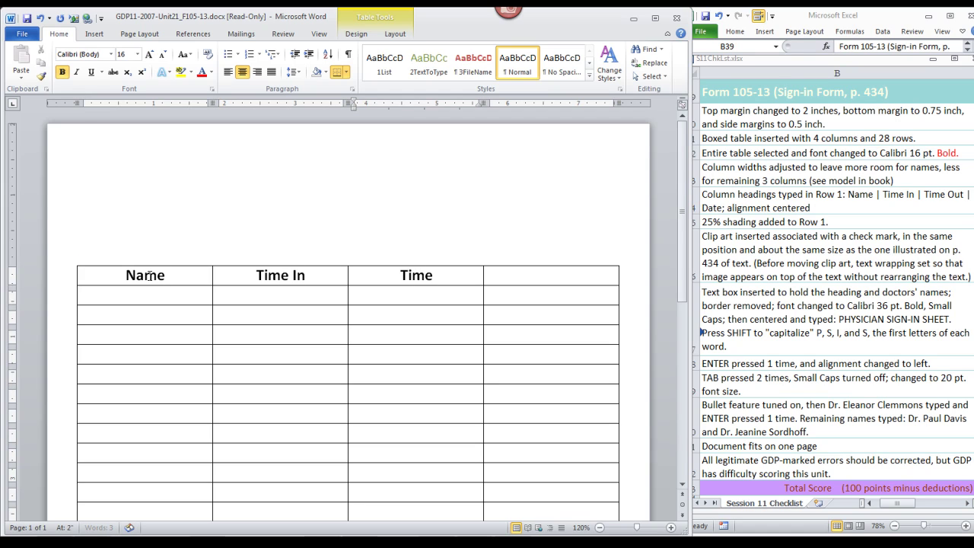
key(Tab)
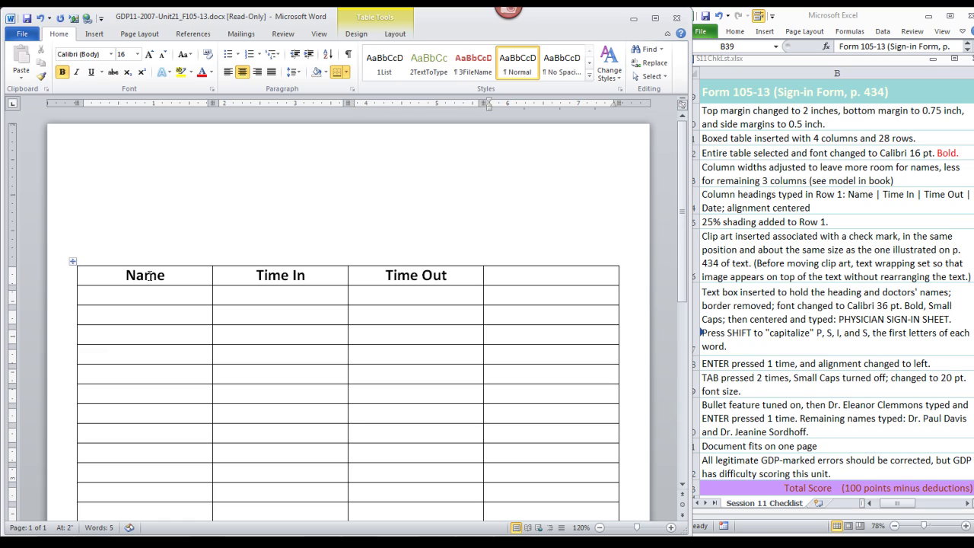
text(Date)
Step: Apply 25% pattern shading to the header row through Borders and Shading
click(65, 282)
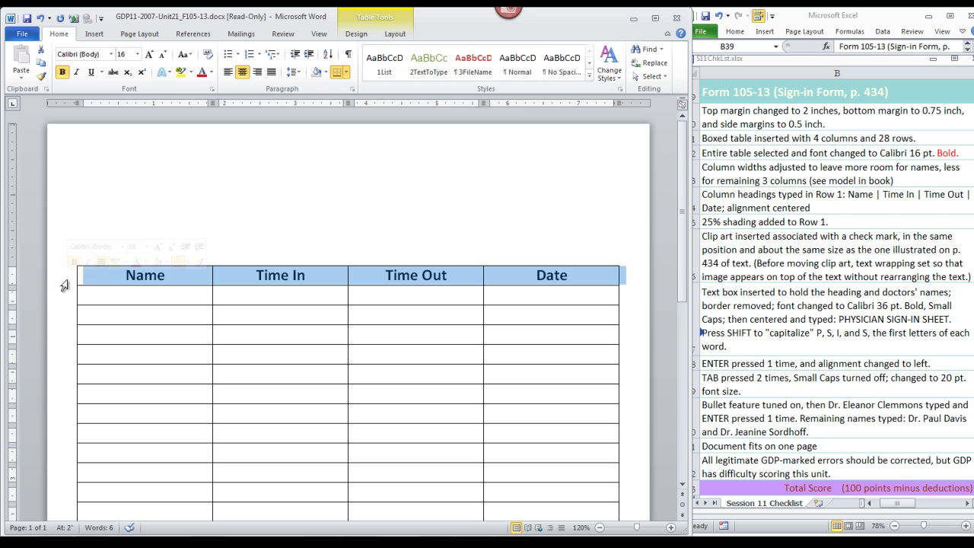
click(346, 73)
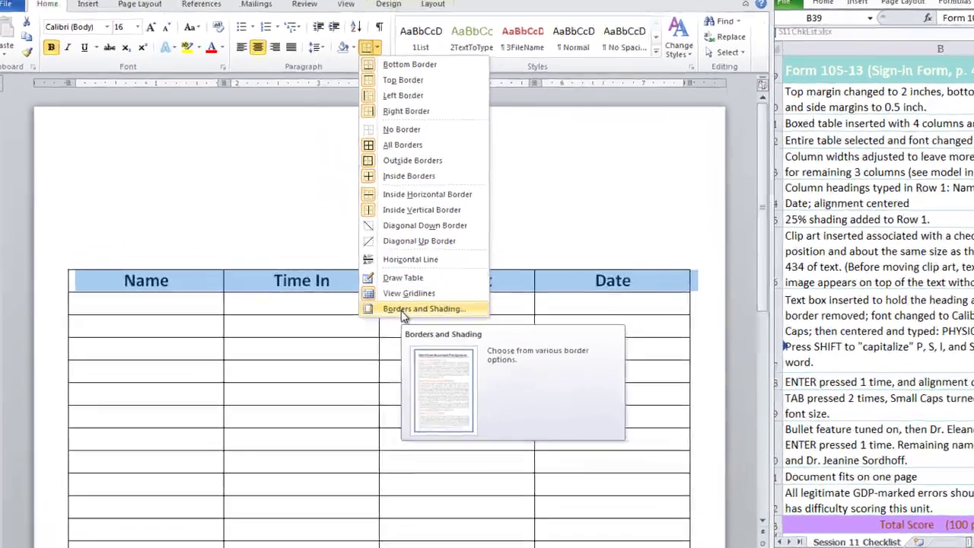
click(387, 299)
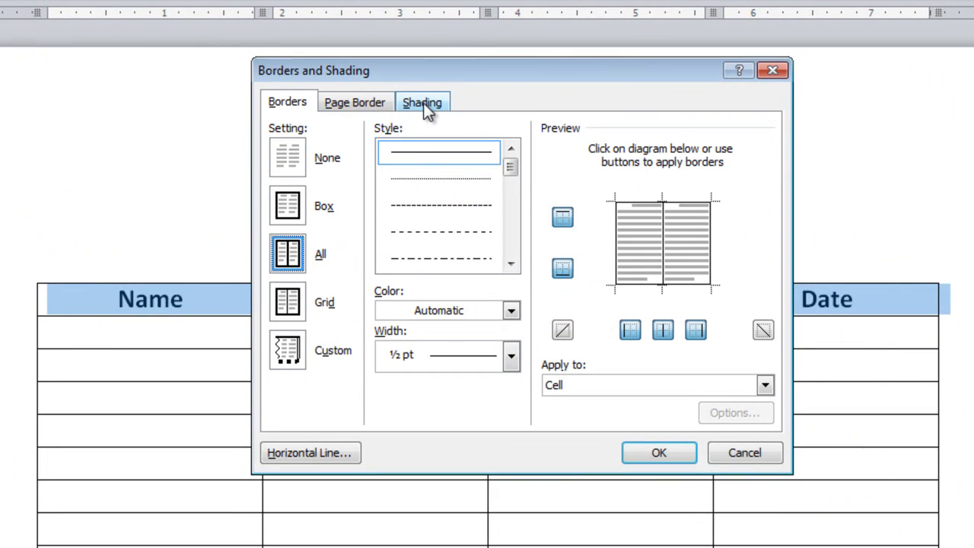
click(422, 103)
click(440, 206)
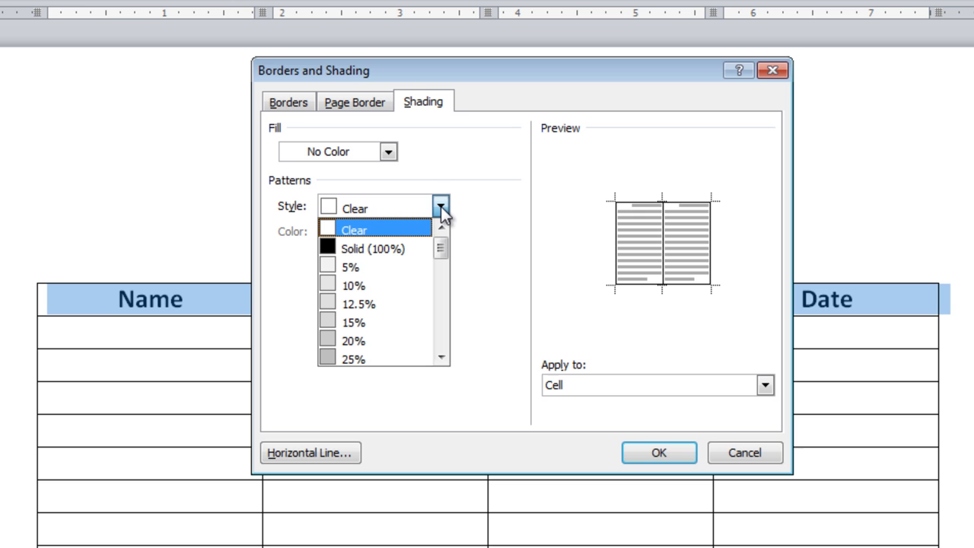
click(378, 357)
click(656, 457)
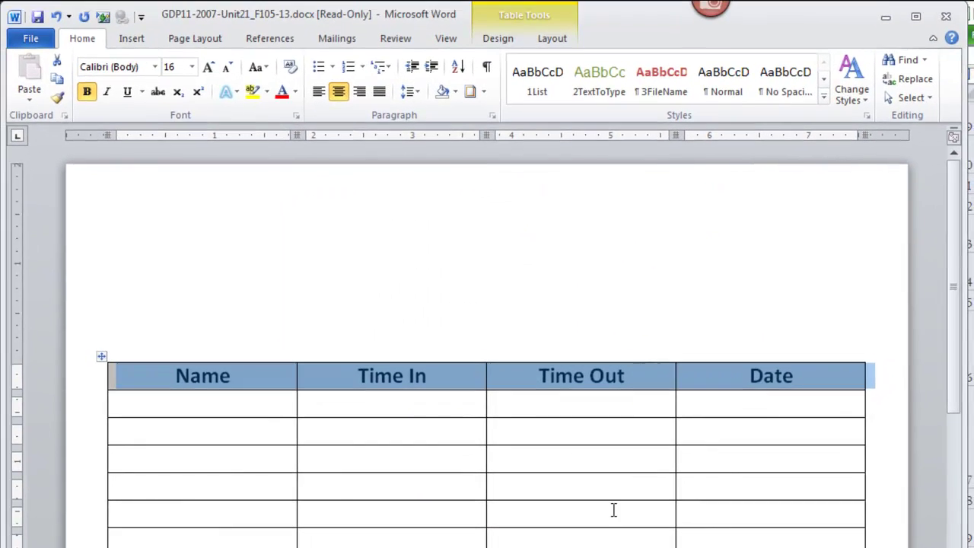
click(228, 461)
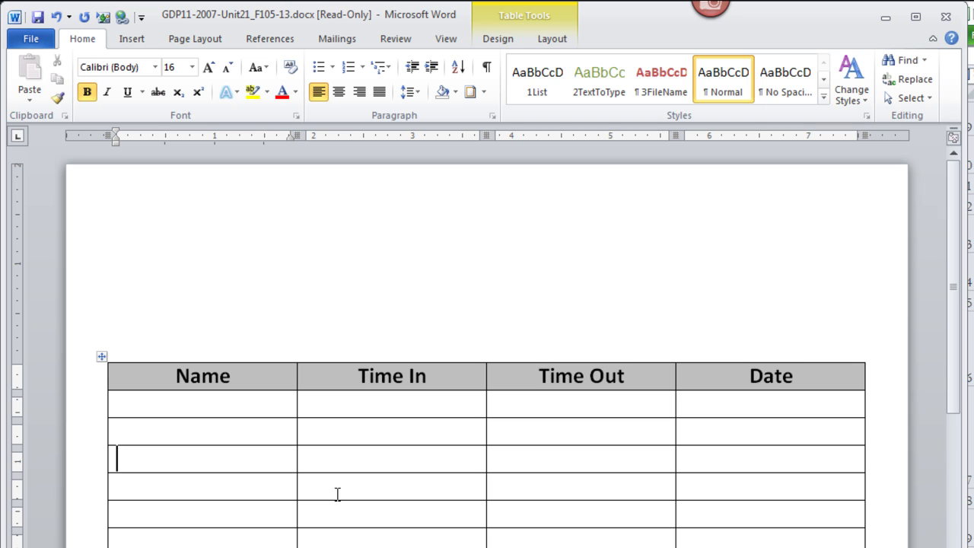
Step: Insert the blue diamond check-mark clip art found by searching 'check mark' and resize it to 1.24"
click(136, 42)
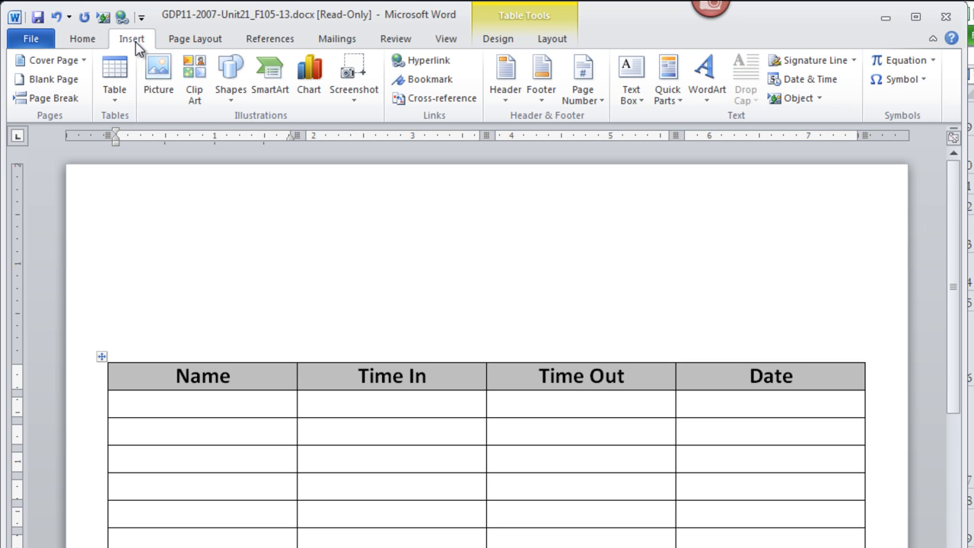
click(195, 86)
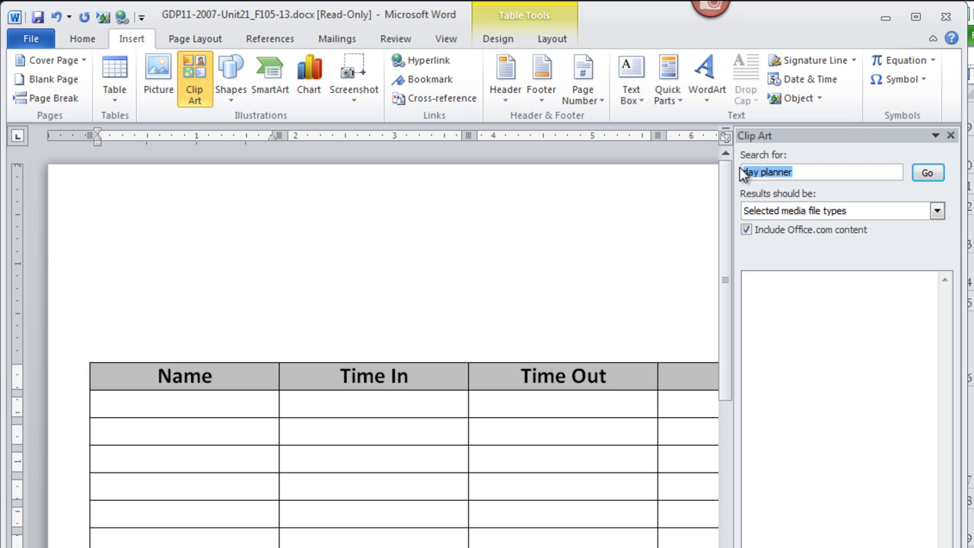
text(check mark)
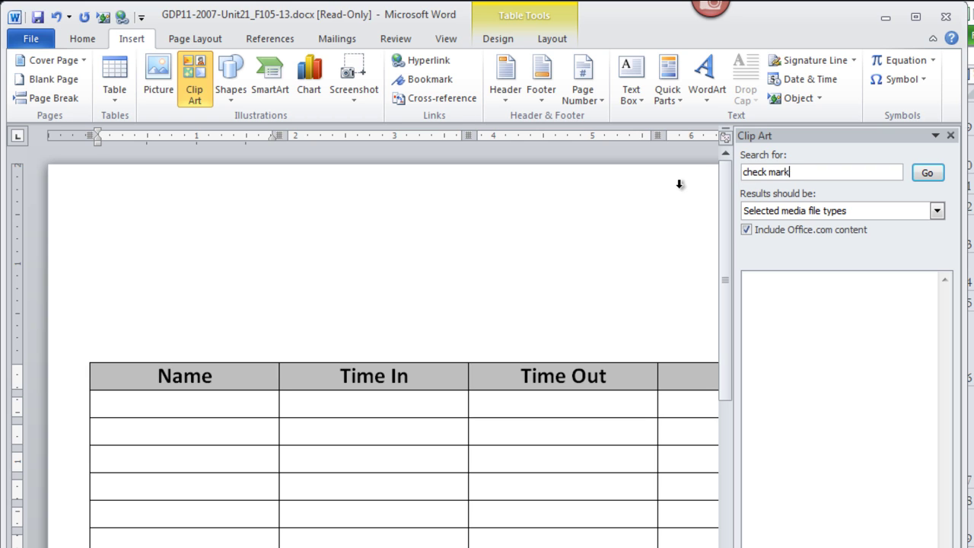
key(Return)
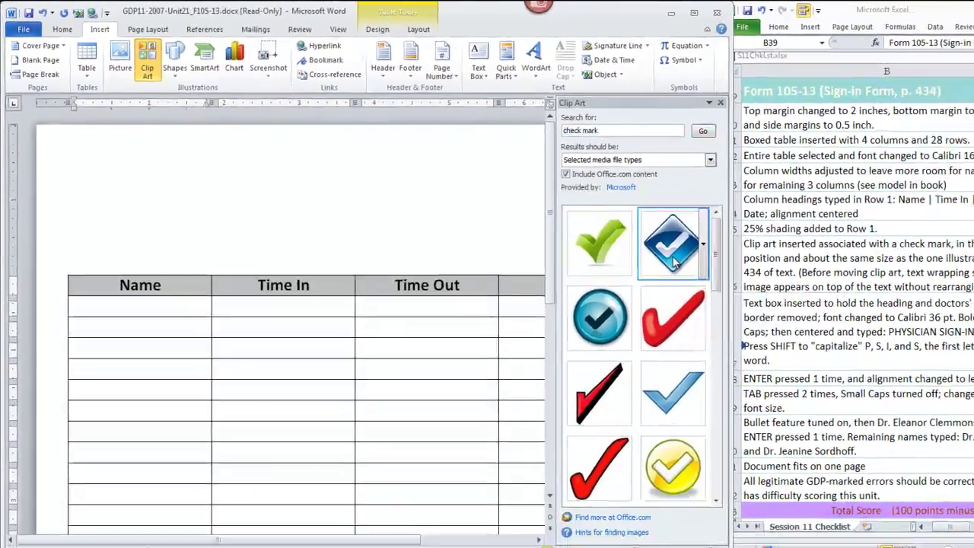
click(889, 342)
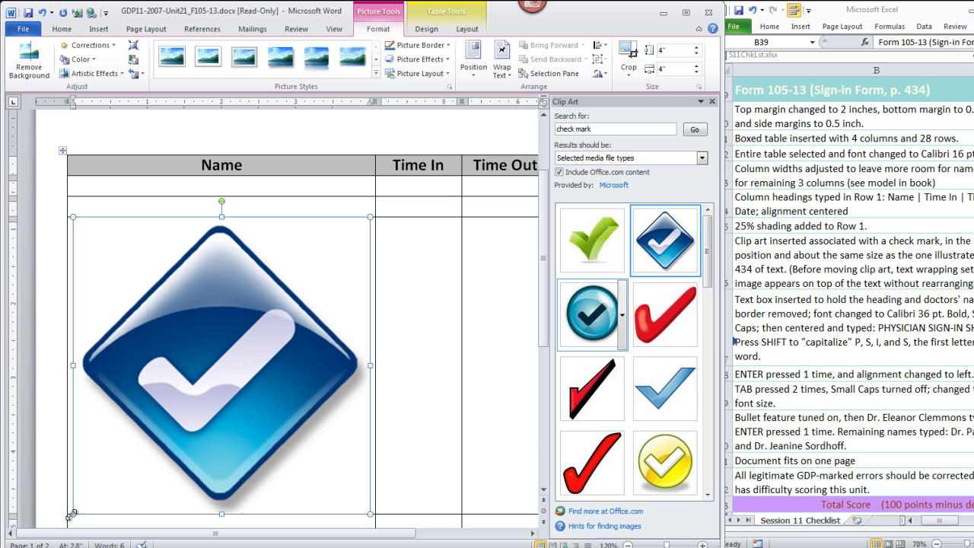
drag(69, 513, 284, 310)
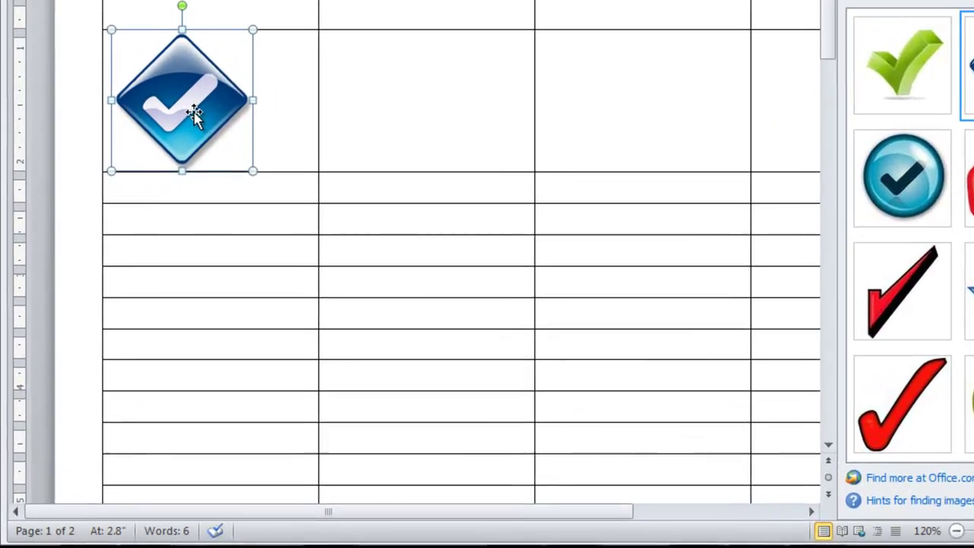
Step: Set the check mark to In Front of Text and move it above the table's Name column
right_click(194, 114)
mouse_move(312, 410)
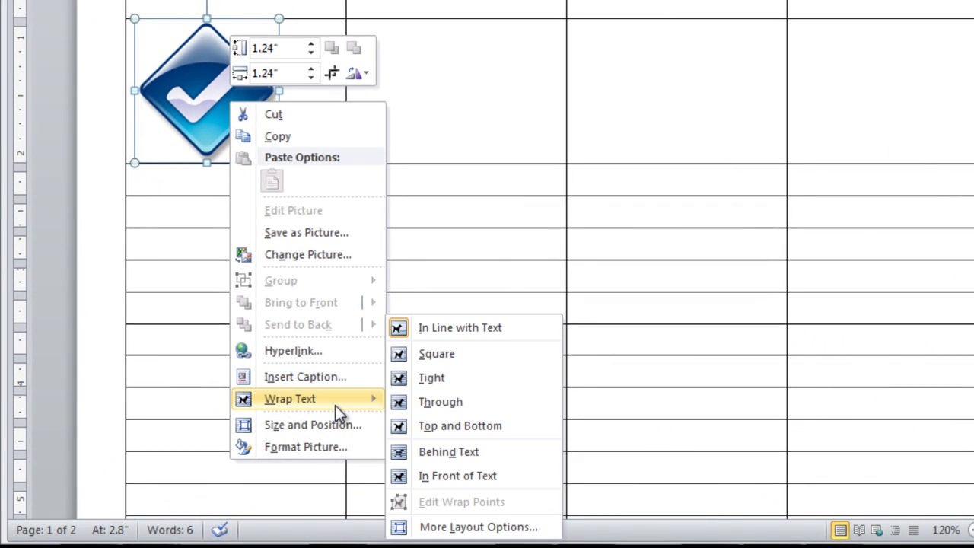
click(453, 476)
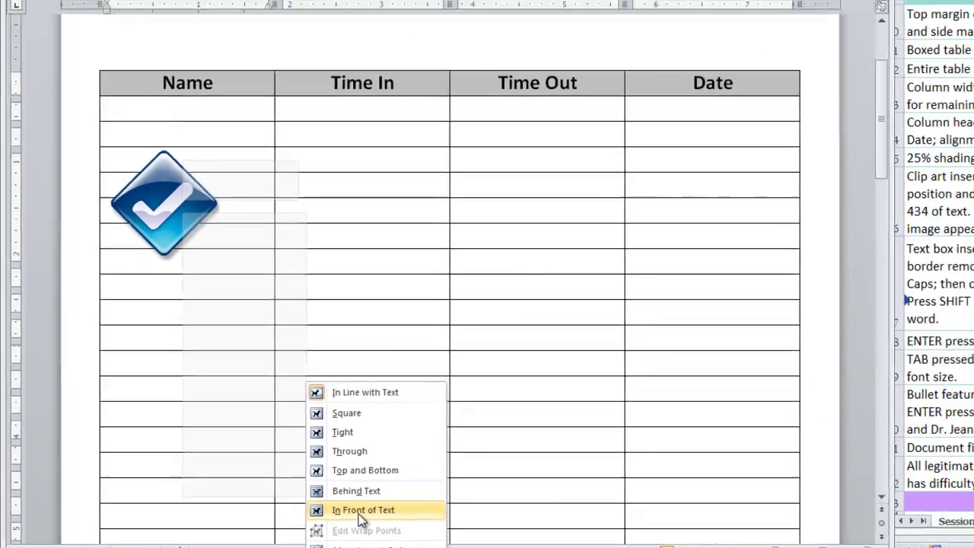
click(360, 516)
scroll(182, 337, up, 3)
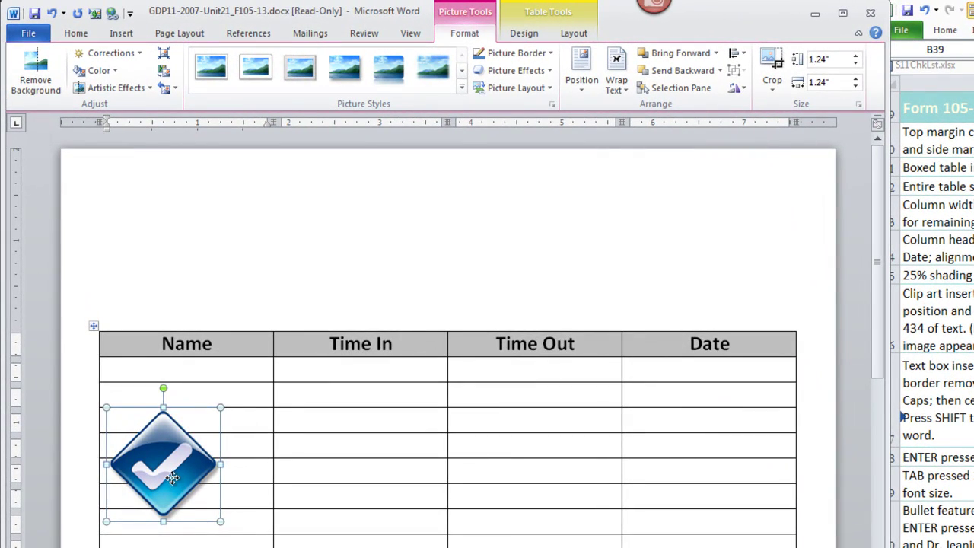
drag(147, 403, 148, 387)
drag(174, 457, 165, 268)
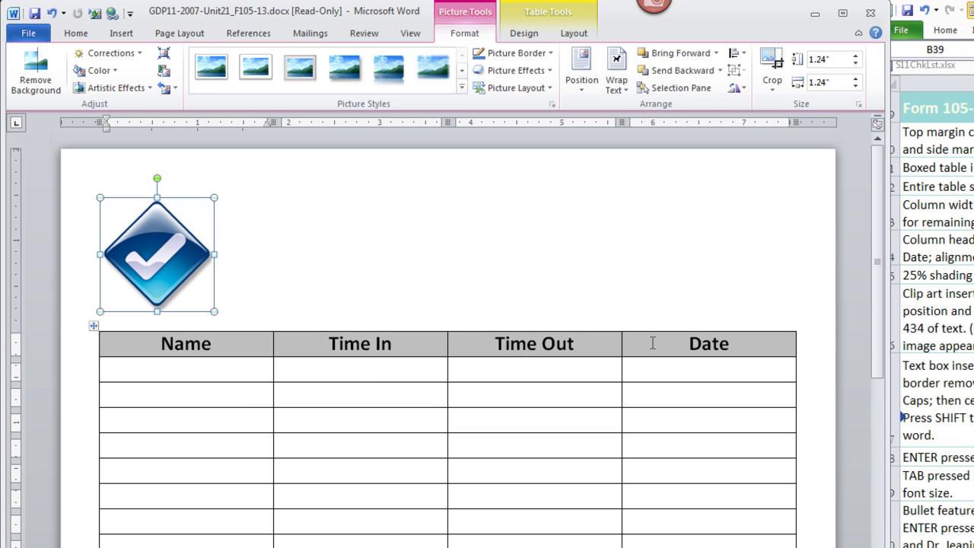
Step: Draw a 1.42" by 5.47" text box right of the check mark, above the table
click(280, 240)
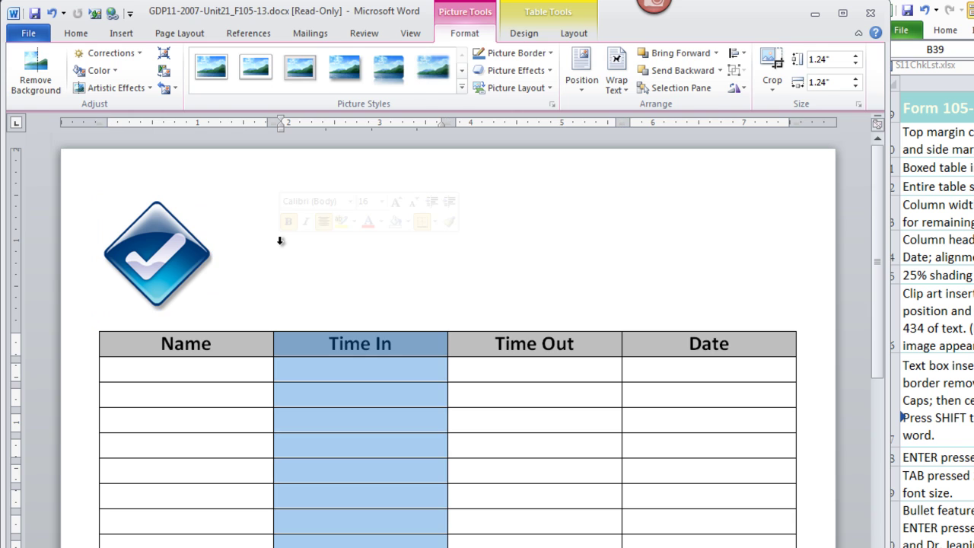
click(281, 236)
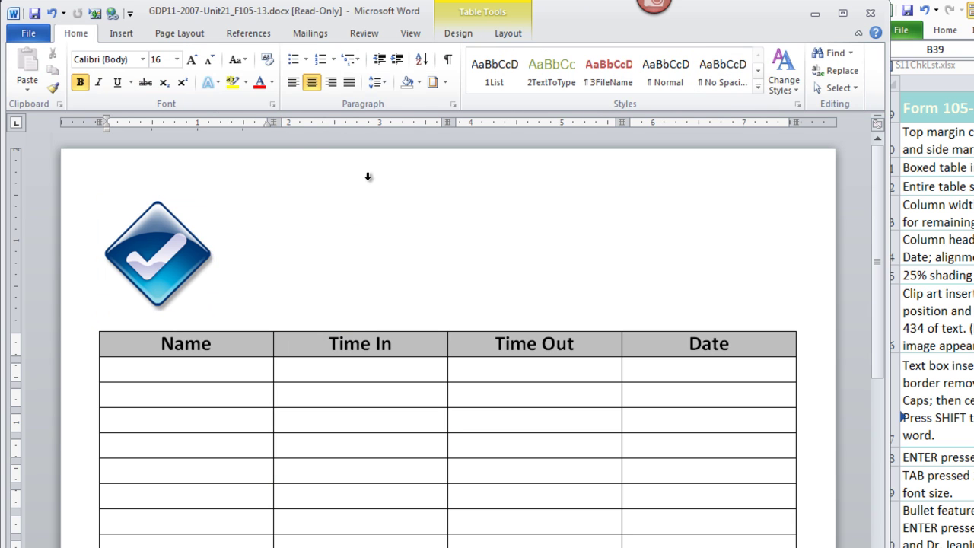
click(121, 33)
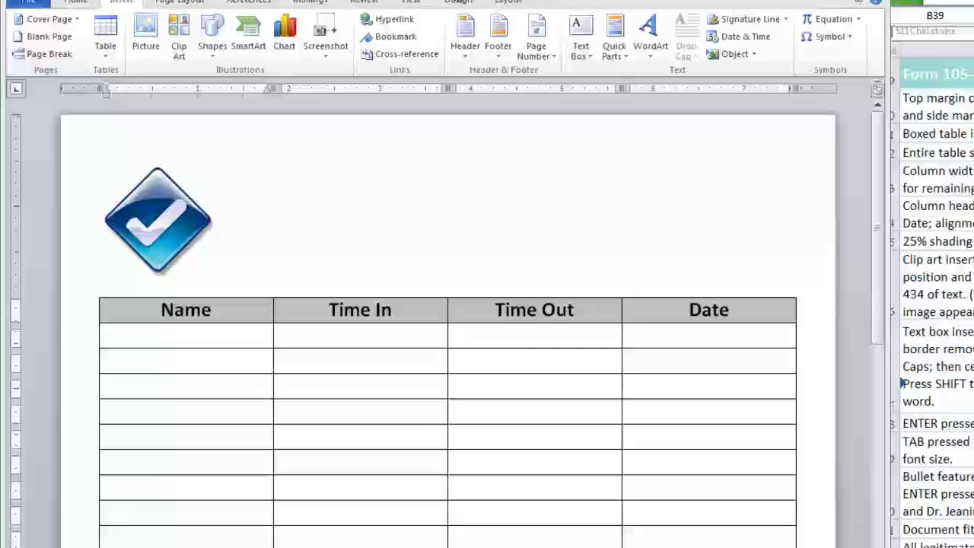
click(590, 76)
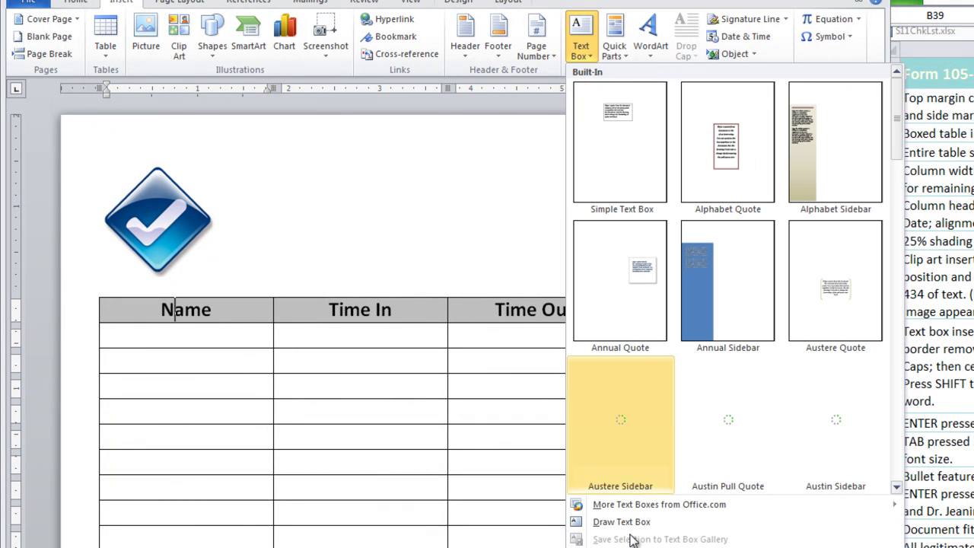
click(622, 522)
drag(284, 144, 783, 286)
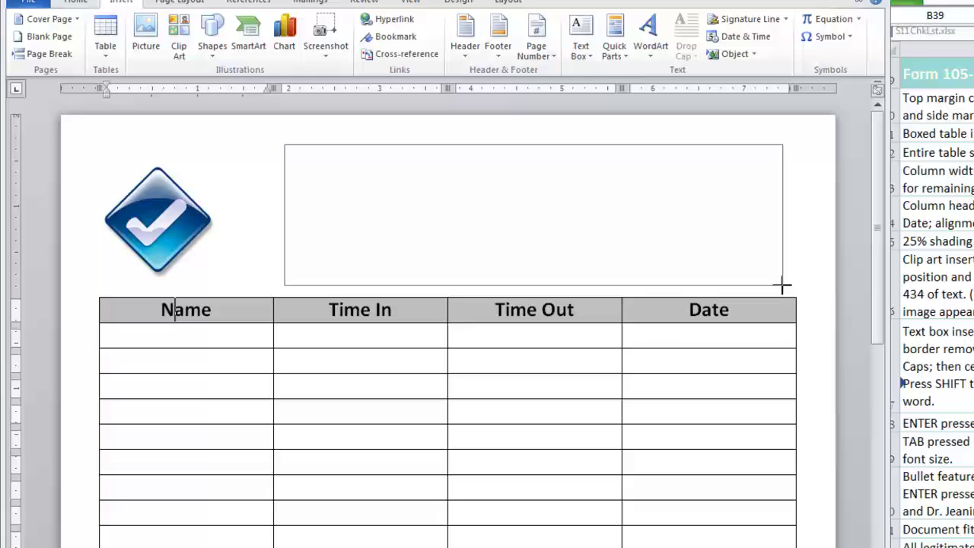
drag(783, 286, 783, 286)
drag(530, 154, 530, 155)
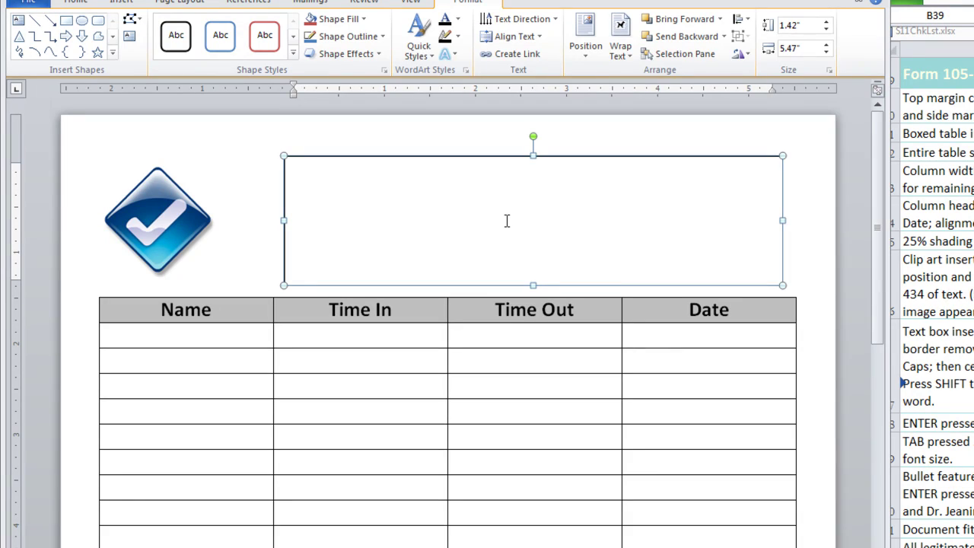
click(329, 189)
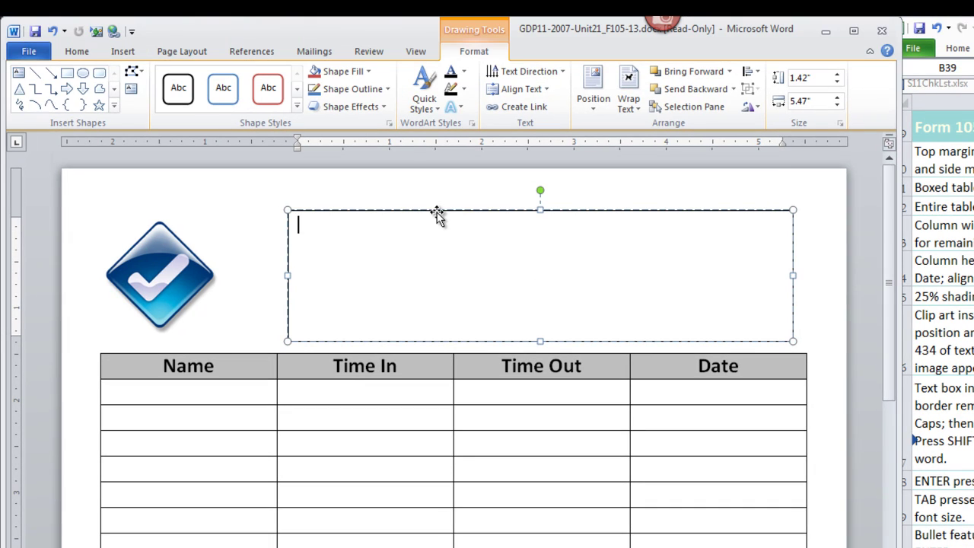
click(436, 212)
Step: Remove the text box's border by setting its line colour to No line
right_click(436, 213)
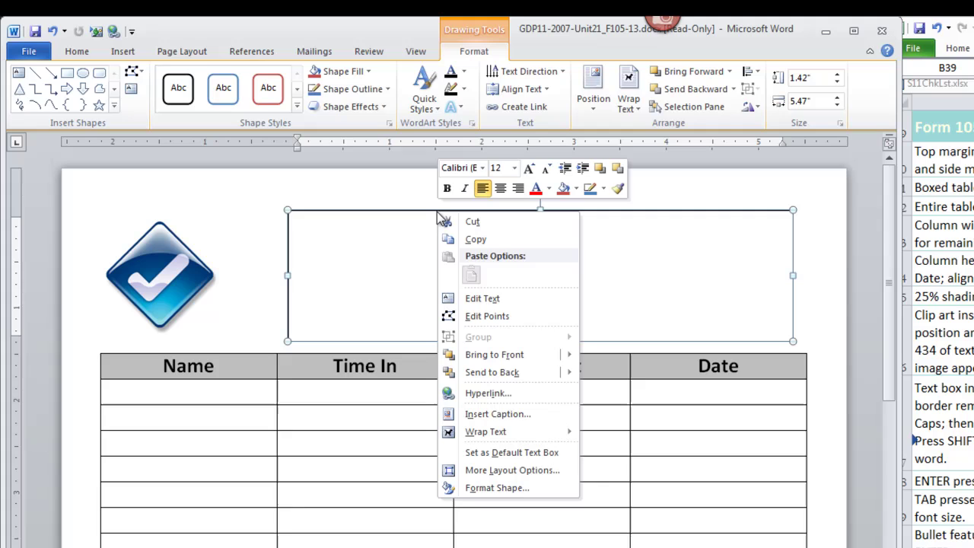
click(498, 490)
click(309, 237)
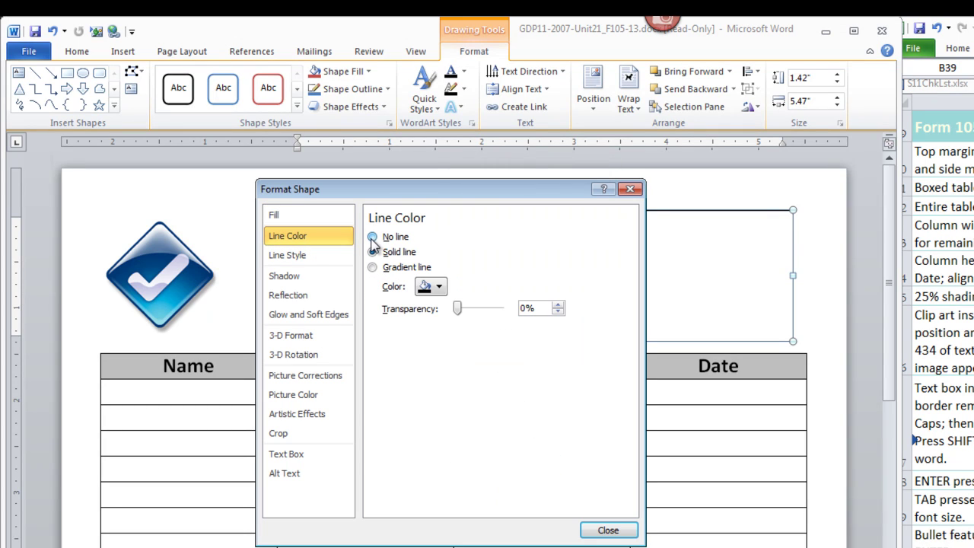
click(373, 237)
click(614, 528)
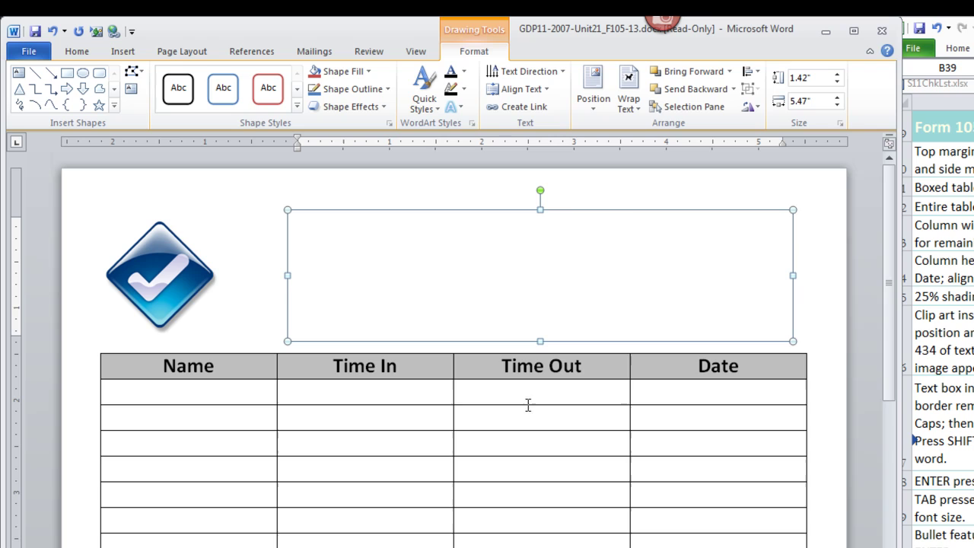
Step: Set the text box's font to 36 pt bold with small caps
click(316, 233)
click(78, 52)
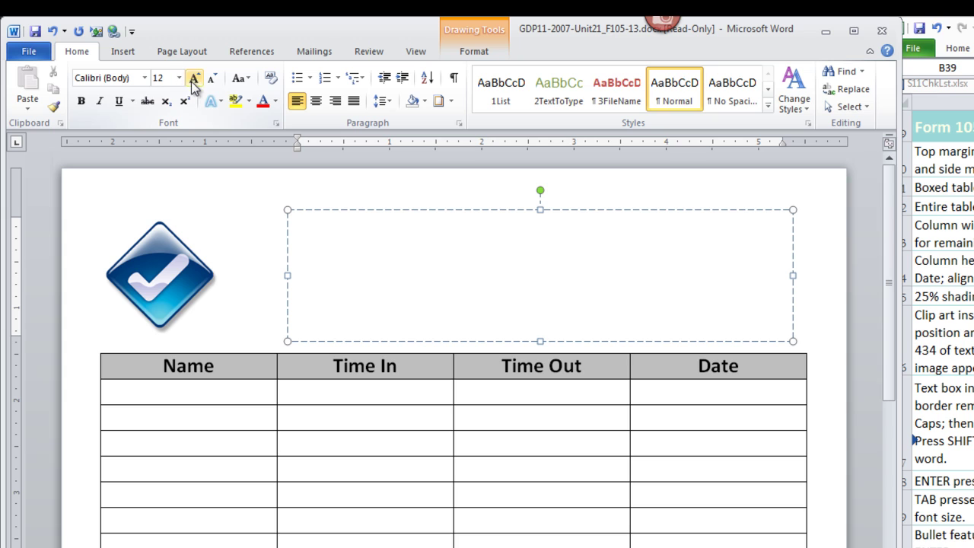
click(178, 78)
click(160, 273)
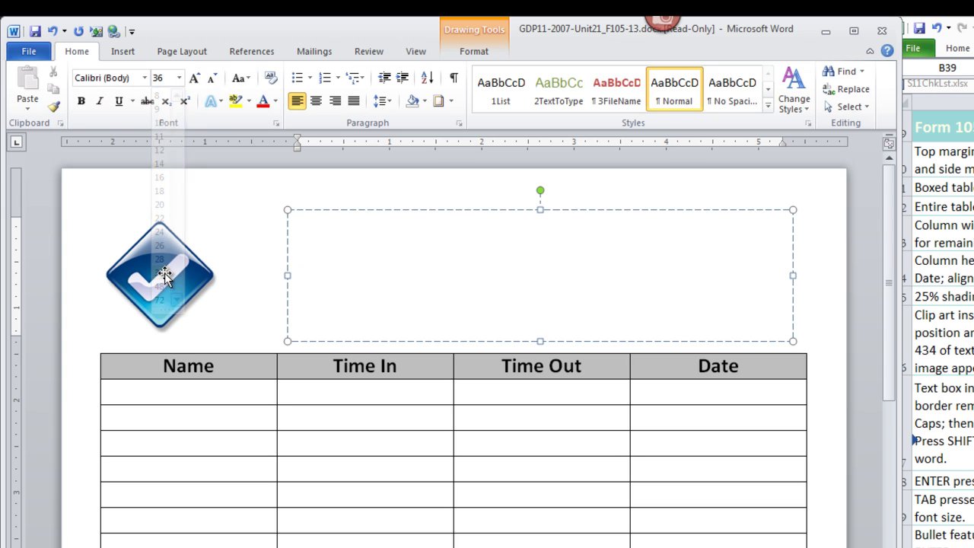
click(80, 103)
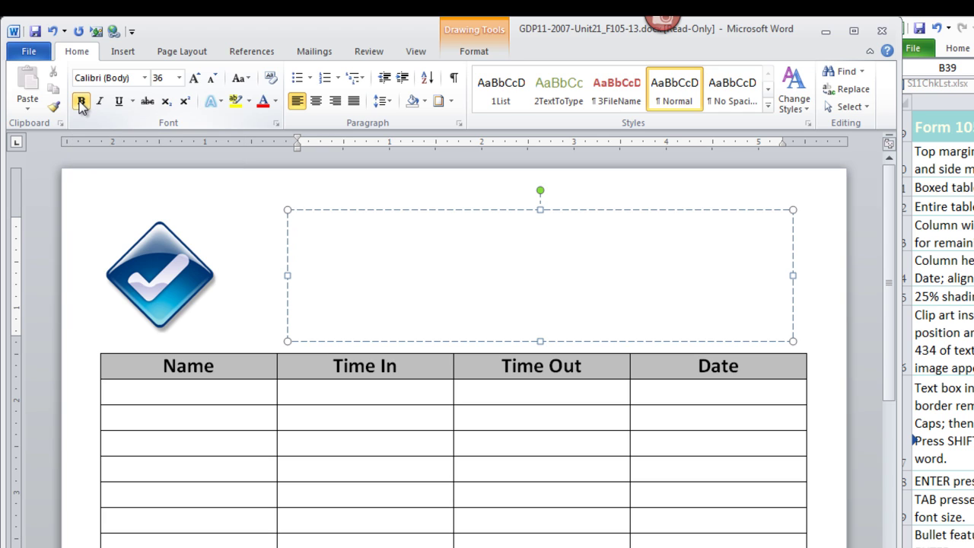
click(277, 126)
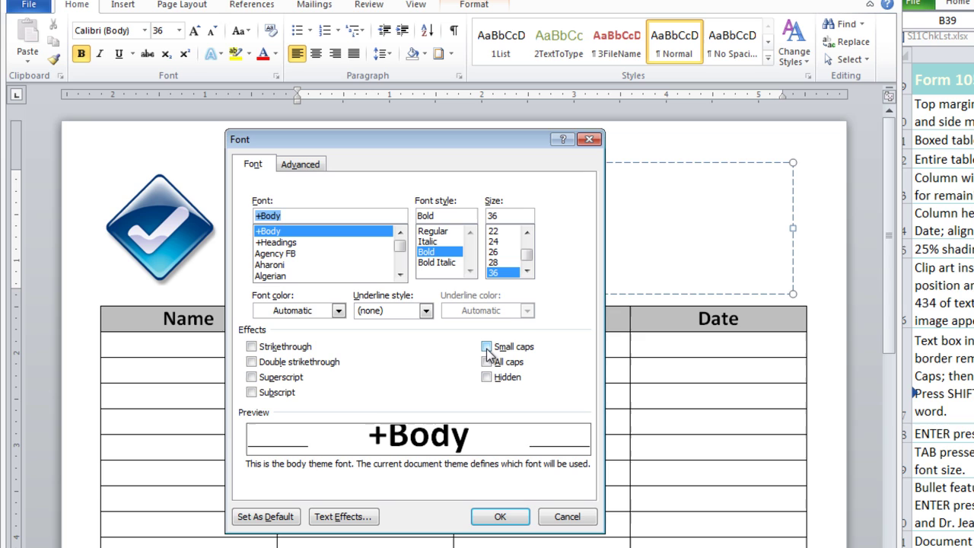
click(486, 347)
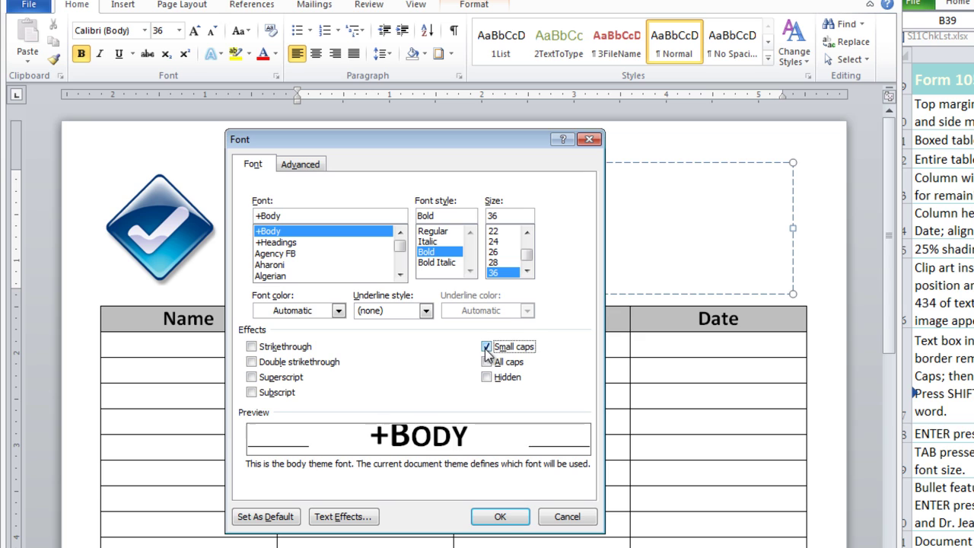
click(502, 517)
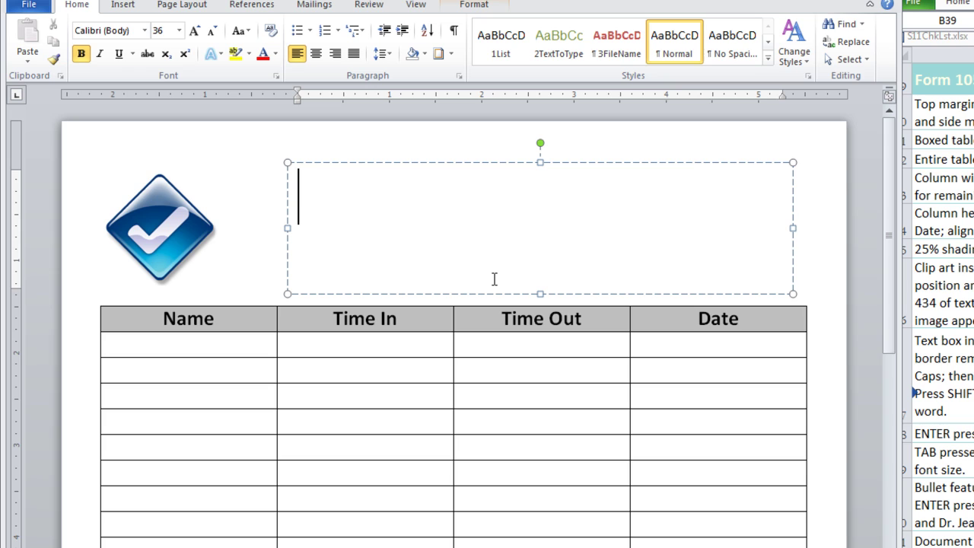
Step: Type the centered heading 'Physician Sign-In Sheet', then add a left-aligned, tab-indented line beneath it
text(P)
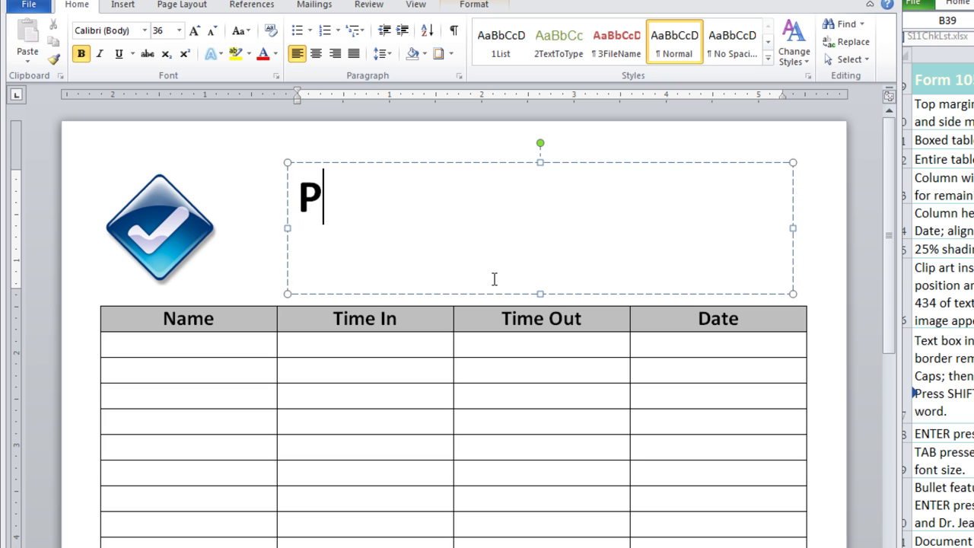
text(hysician Sign)
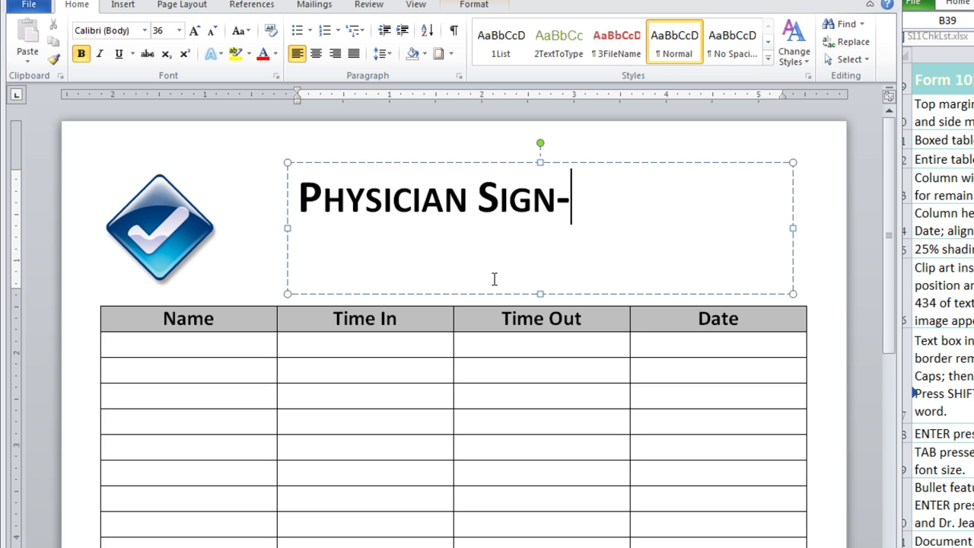
text(-In S)
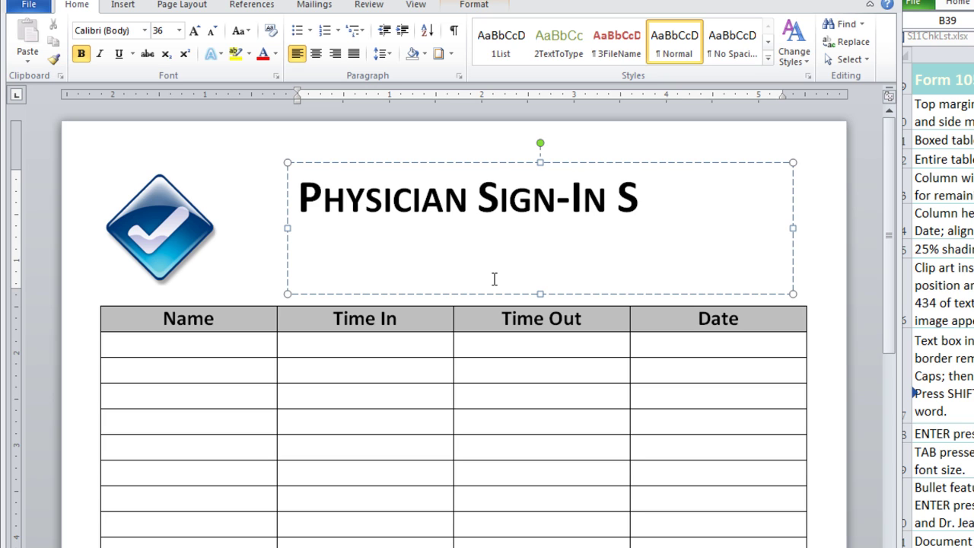
text(heet)
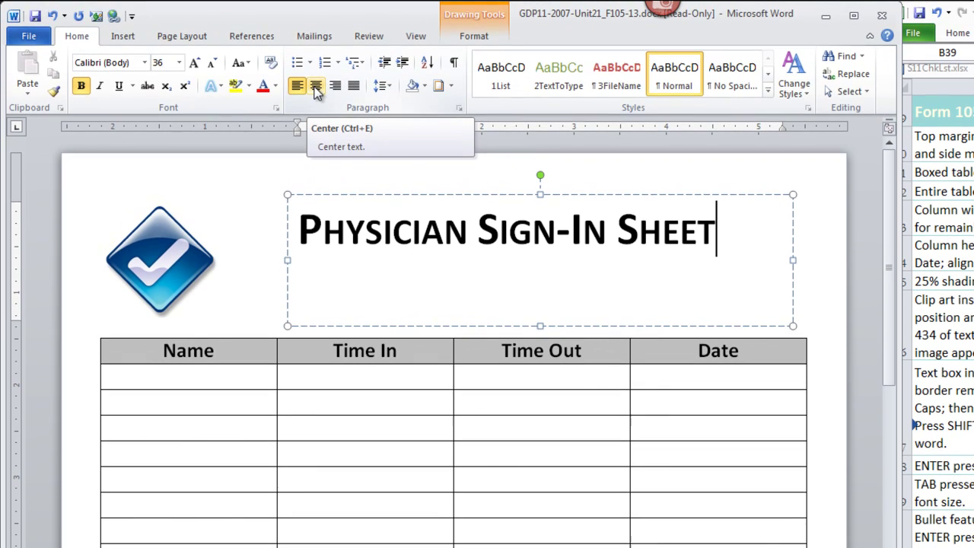
click(316, 76)
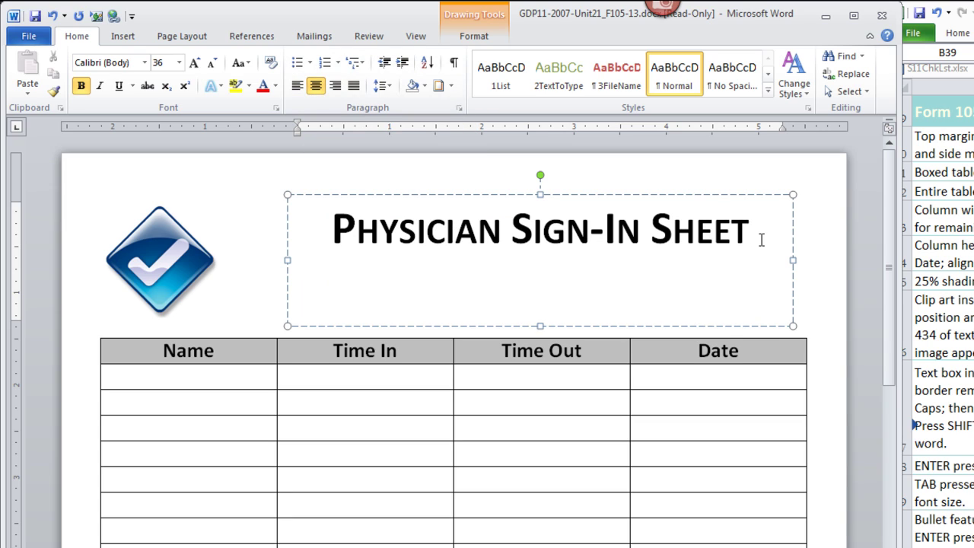
key(Return)
click(295, 87)
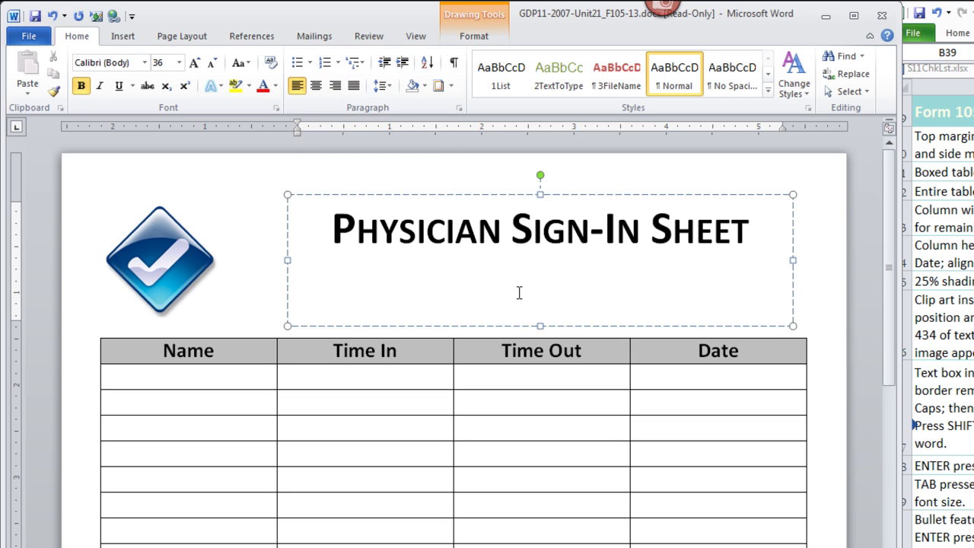
key(Tab)
key(Tab)
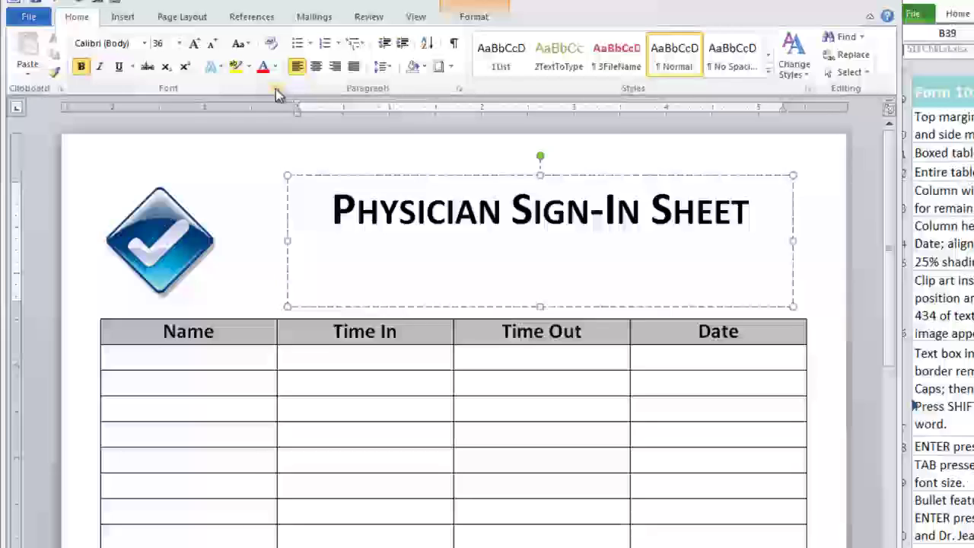
Step: Turn off small caps and set the font size to 20 for the new line
click(276, 108)
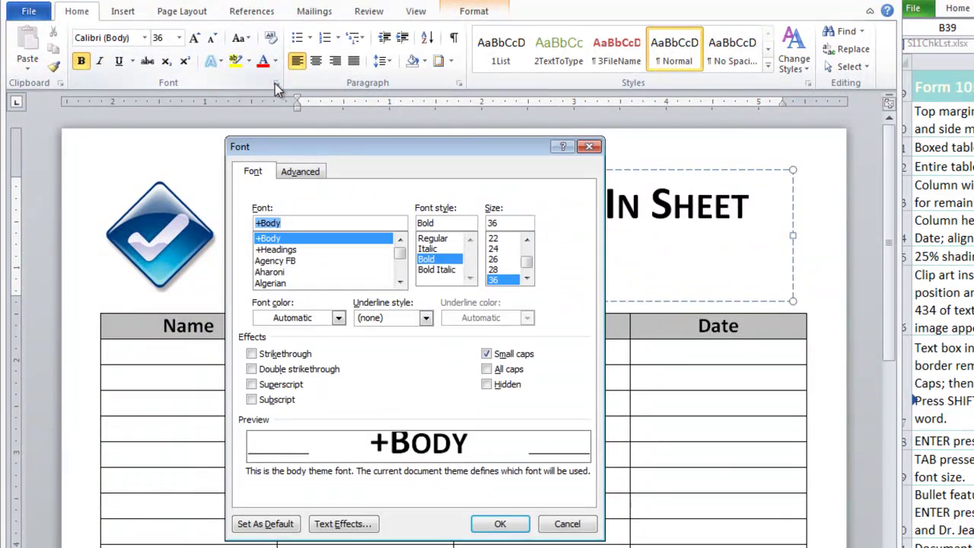
click(486, 354)
click(517, 524)
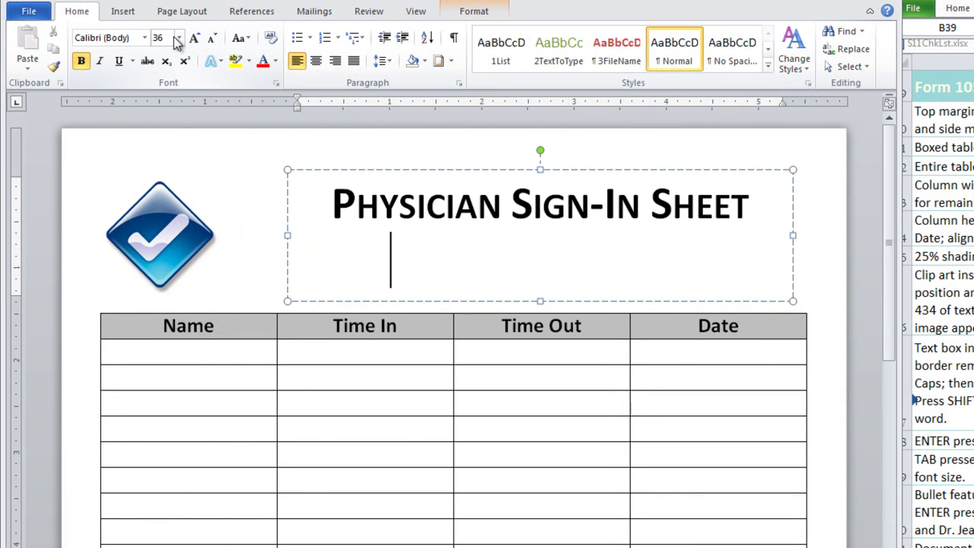
click(177, 38)
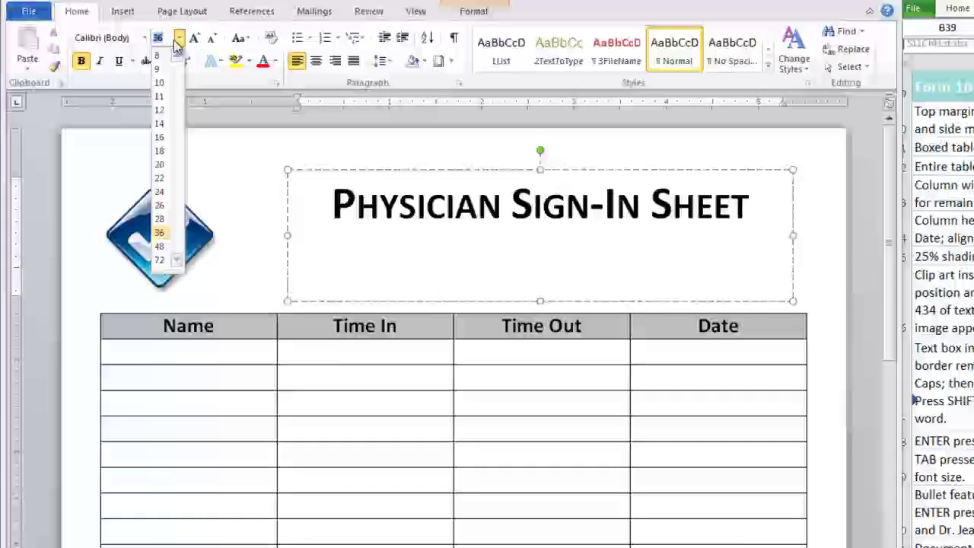
click(160, 164)
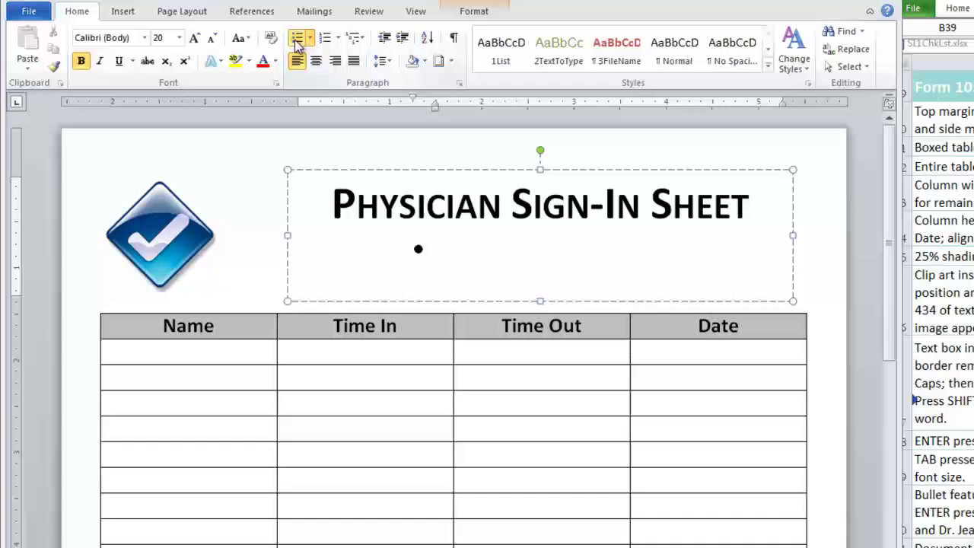
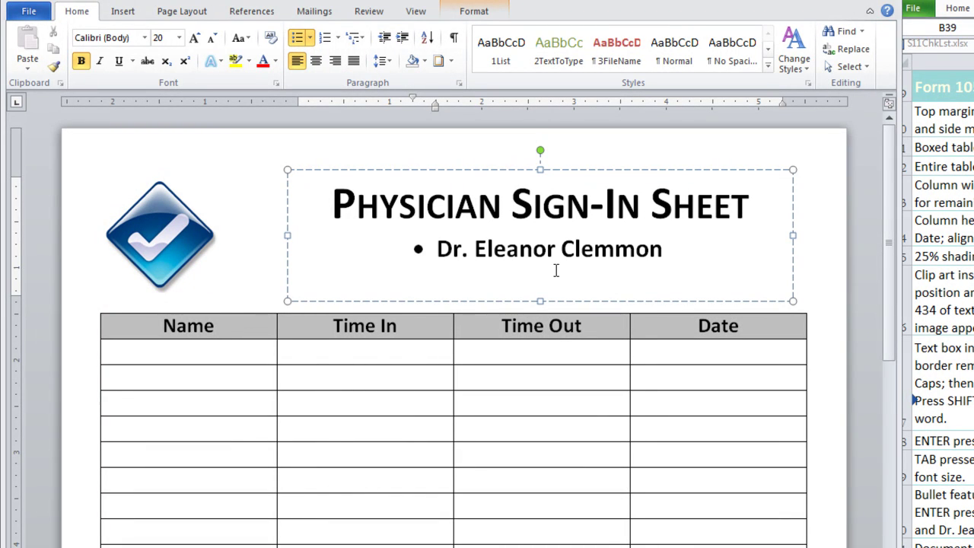
Step: Type the three physicians' names as bulleted lines, enlarging the text box to fit the third
key(Return)
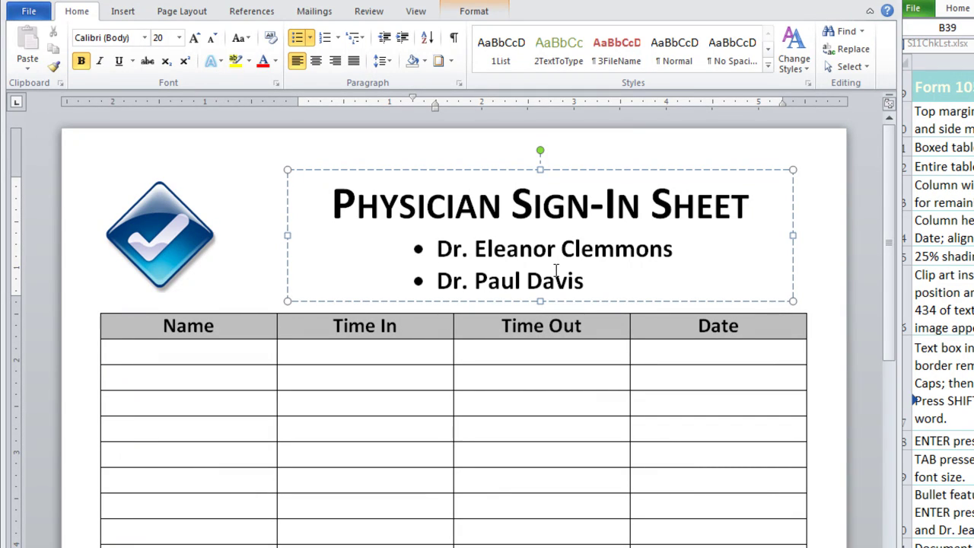
key(Return)
click(540, 147)
drag(540, 147, 542, 137)
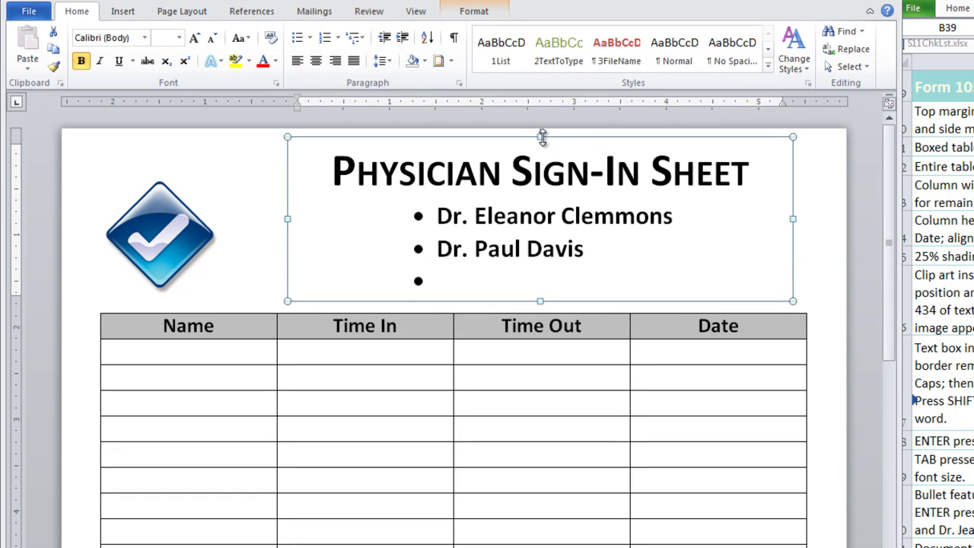
click(444, 280)
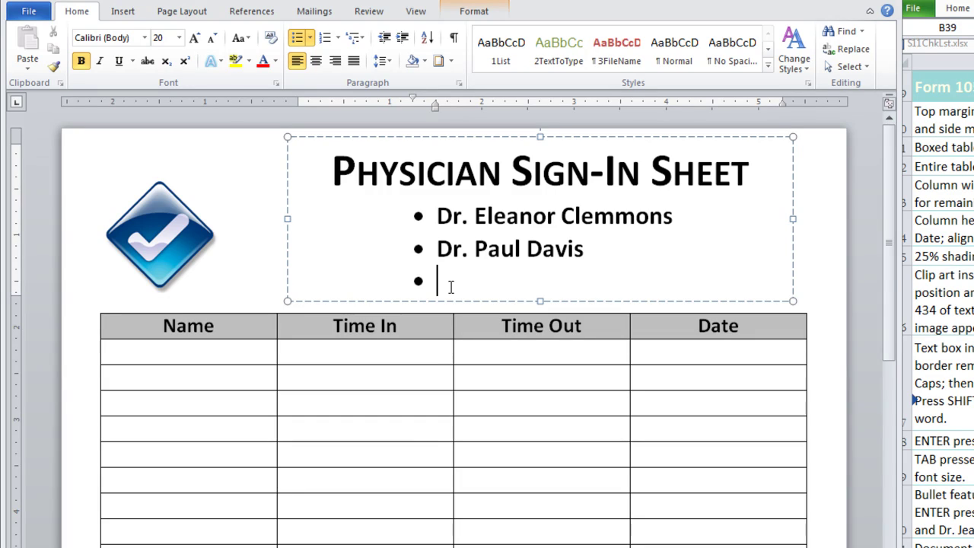
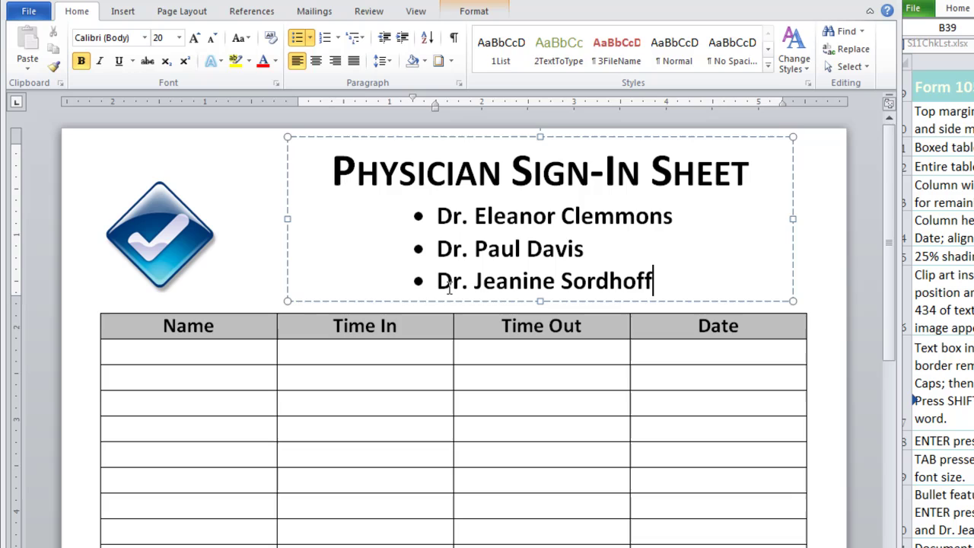
Step: Move the heading text box down toward the table
click(441, 137)
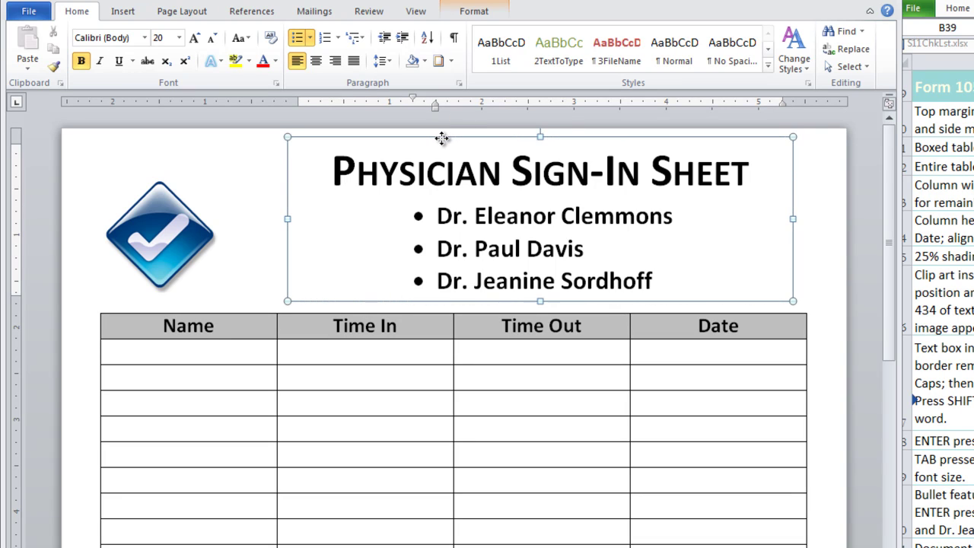
drag(441, 137, 431, 149)
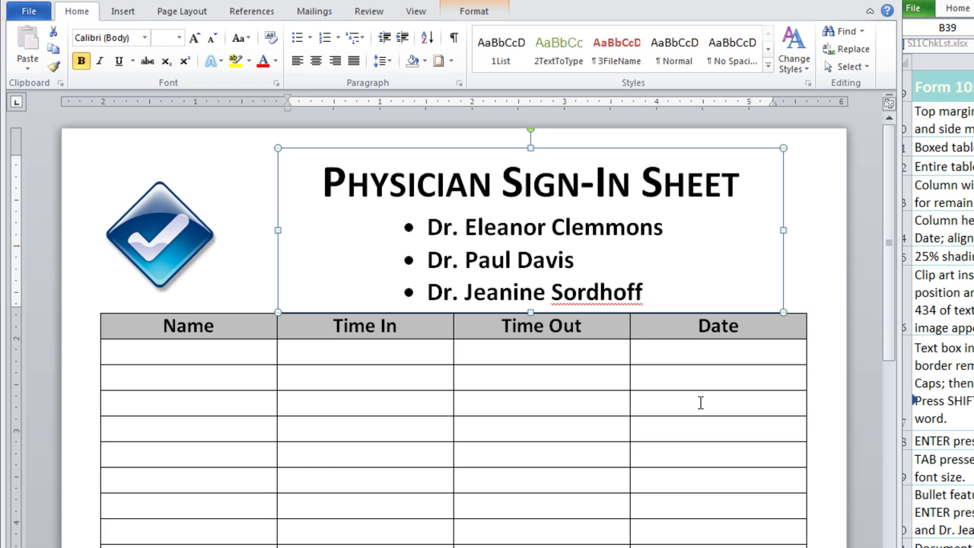
click(700, 403)
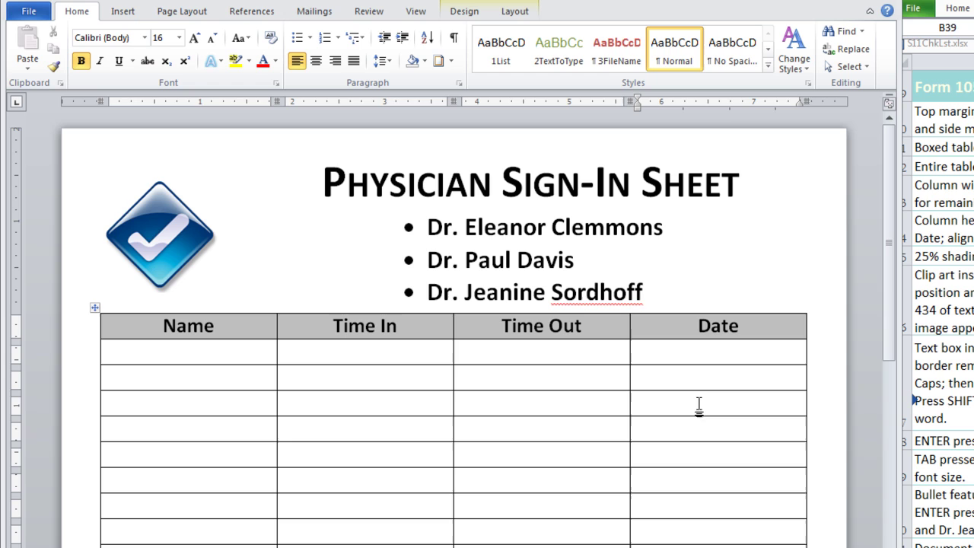
Step: Enlarge the check-mark clip art by dragging its corner handles outward
click(181, 242)
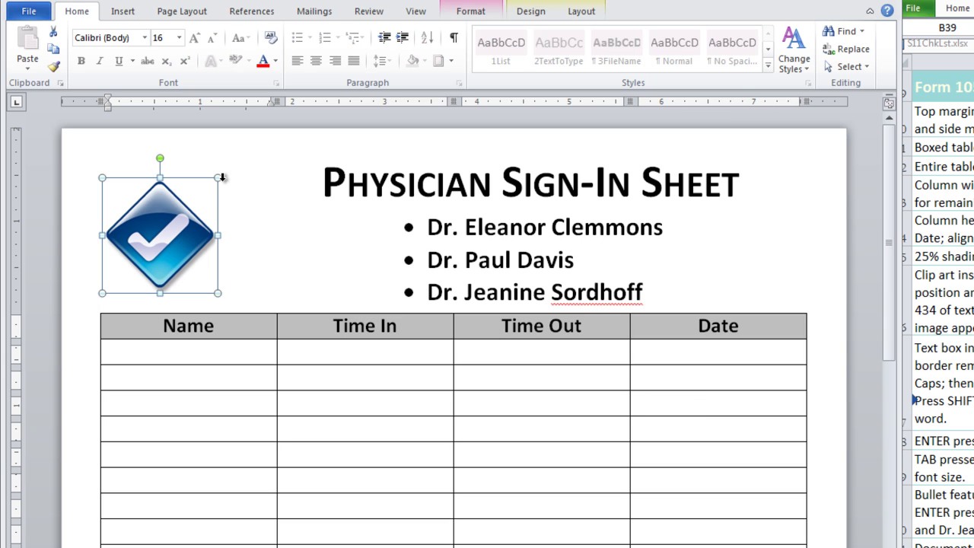
drag(217, 181, 242, 153)
drag(244, 290, 256, 307)
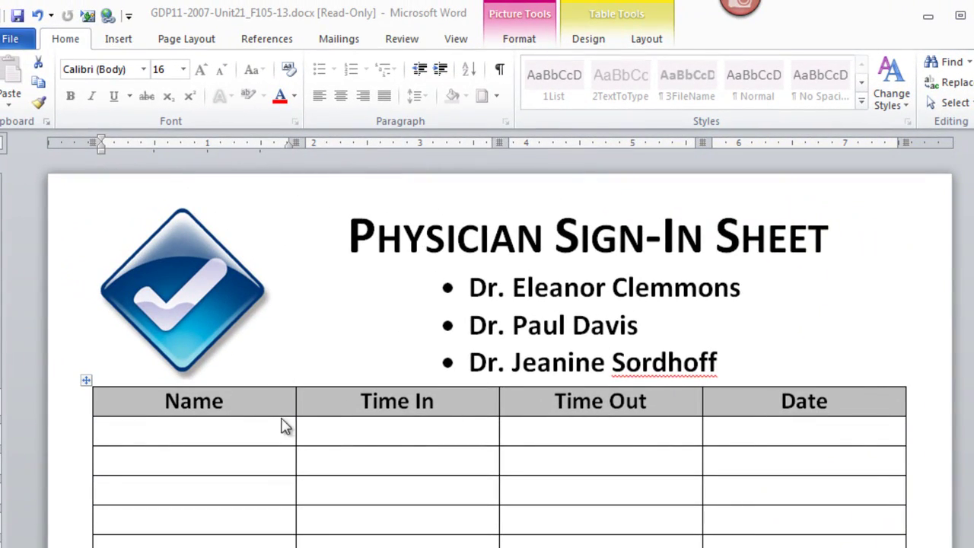
Step: Widen the Name column, narrow Time Out, and widen Time In so its heading fits
click(294, 410)
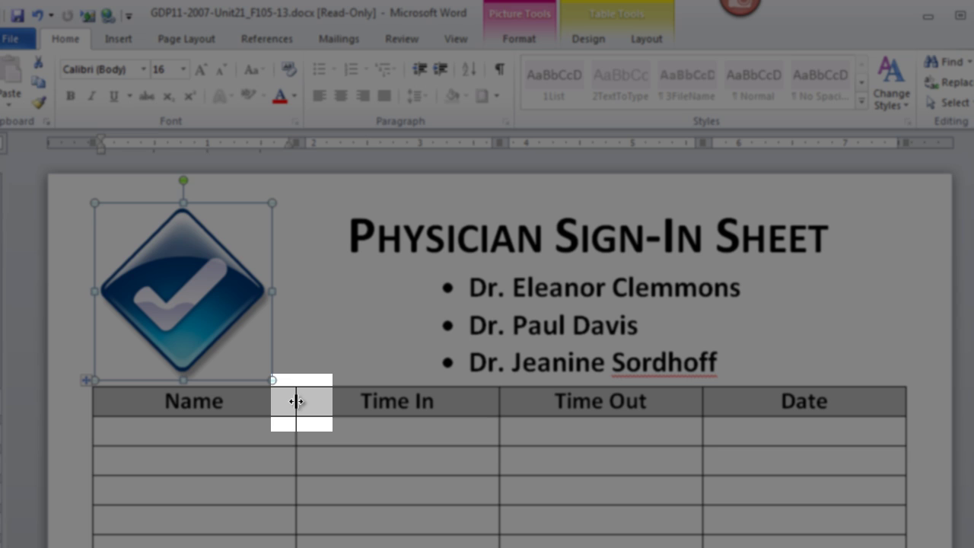
drag(296, 401, 436, 414)
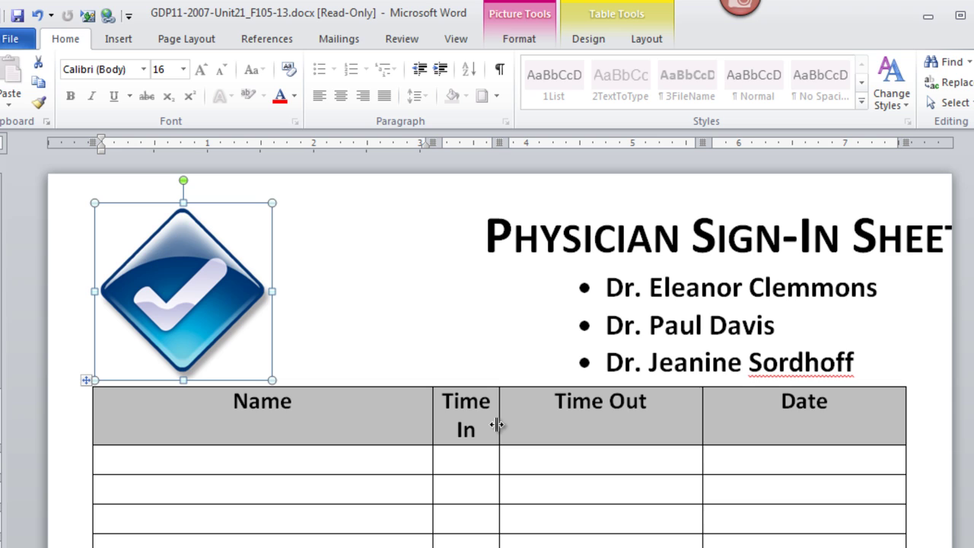
drag(702, 424, 678, 424)
drag(497, 416, 559, 403)
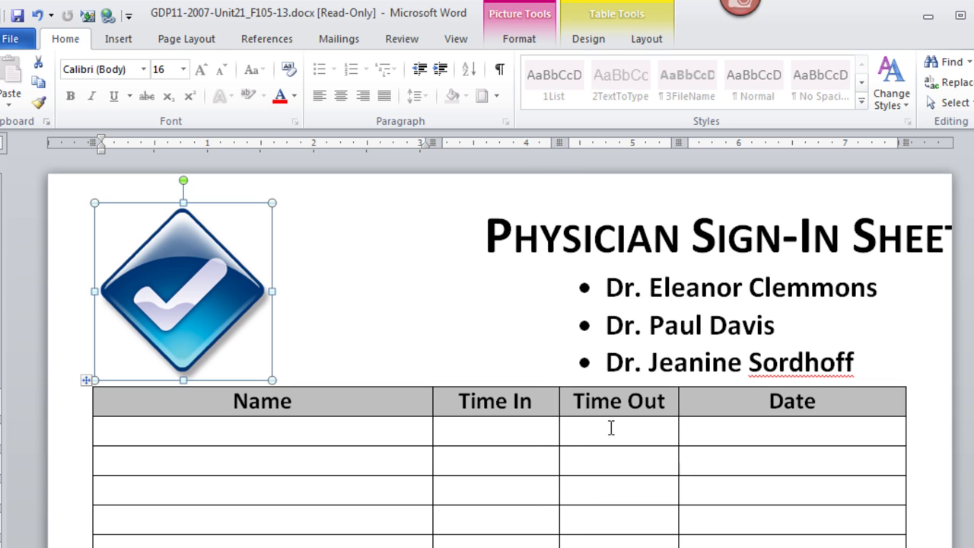
click(504, 388)
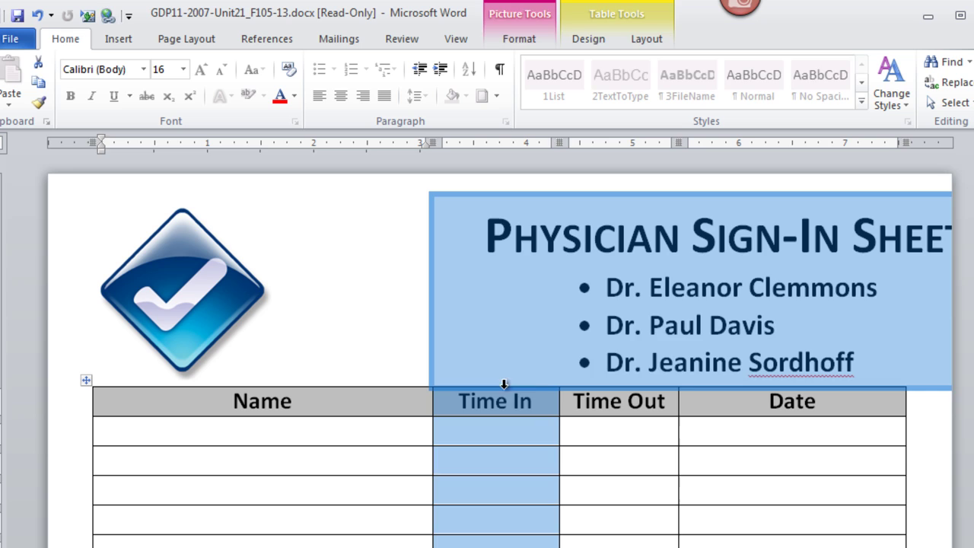
Step: Move the heading text box back fully onto the page
drag(456, 398, 611, 200)
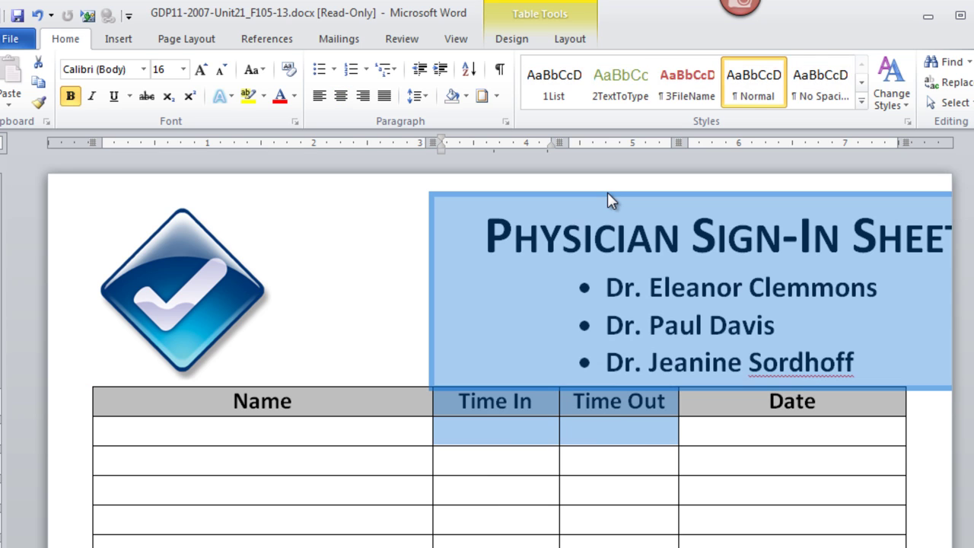
click(620, 223)
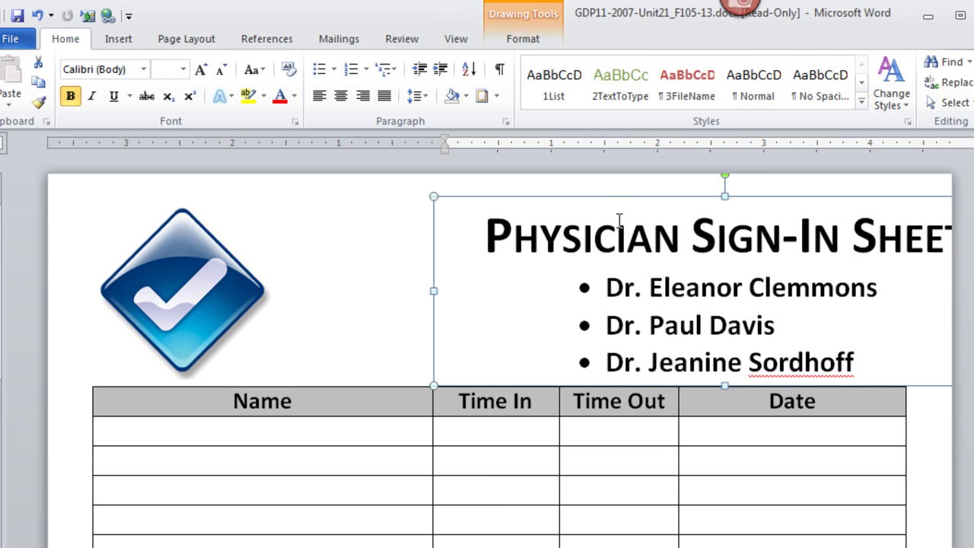
drag(606, 200, 496, 195)
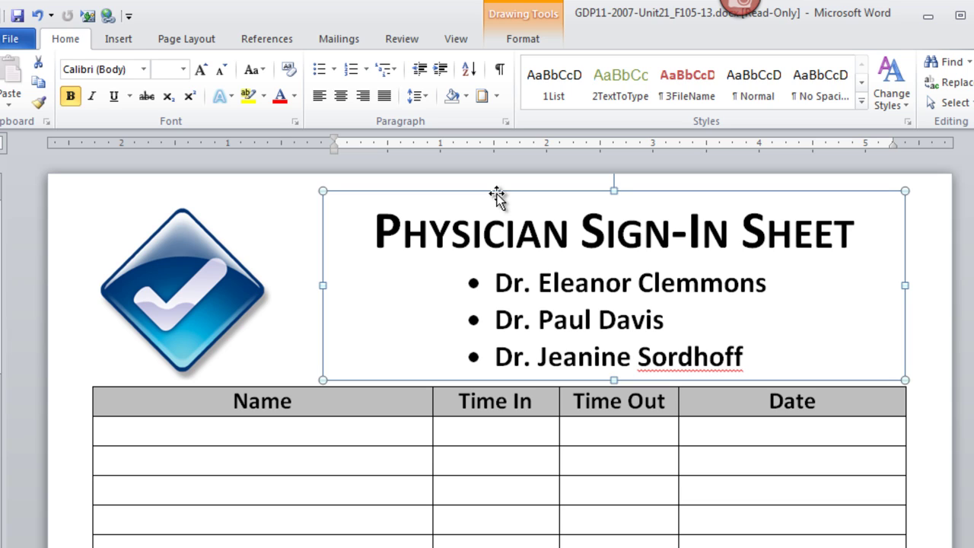
Step: Give the Time In and Time Out columns equal widths with Distribute Columns
click(514, 401)
drag(473, 384, 572, 395)
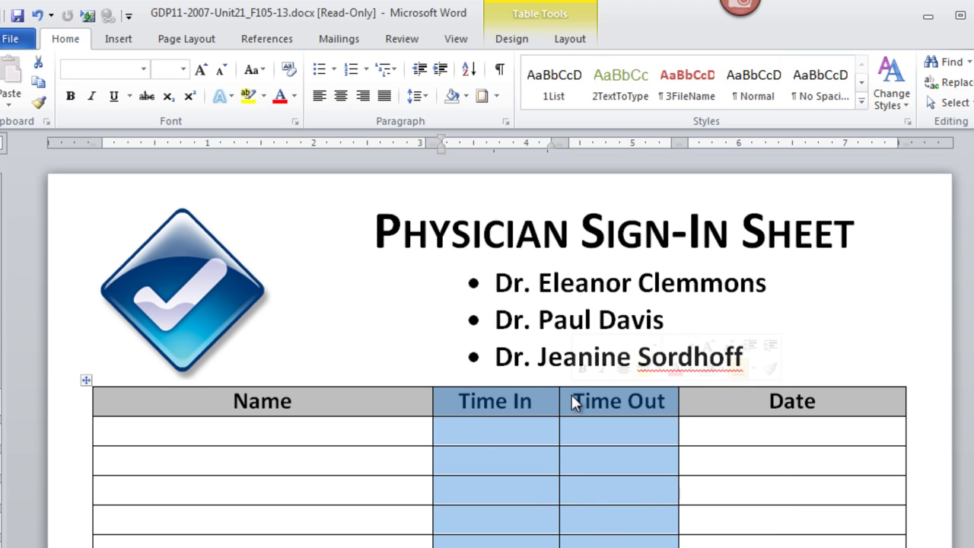
click(571, 41)
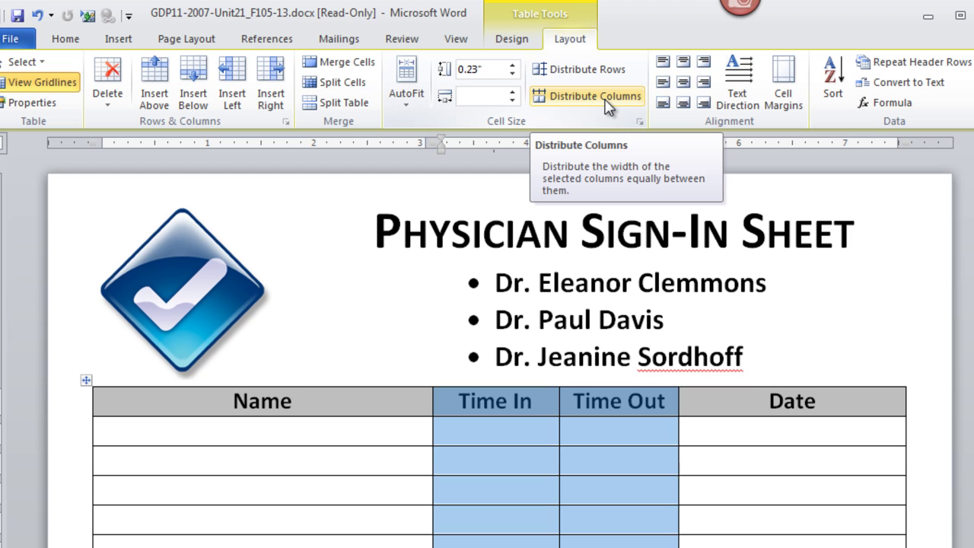
click(607, 105)
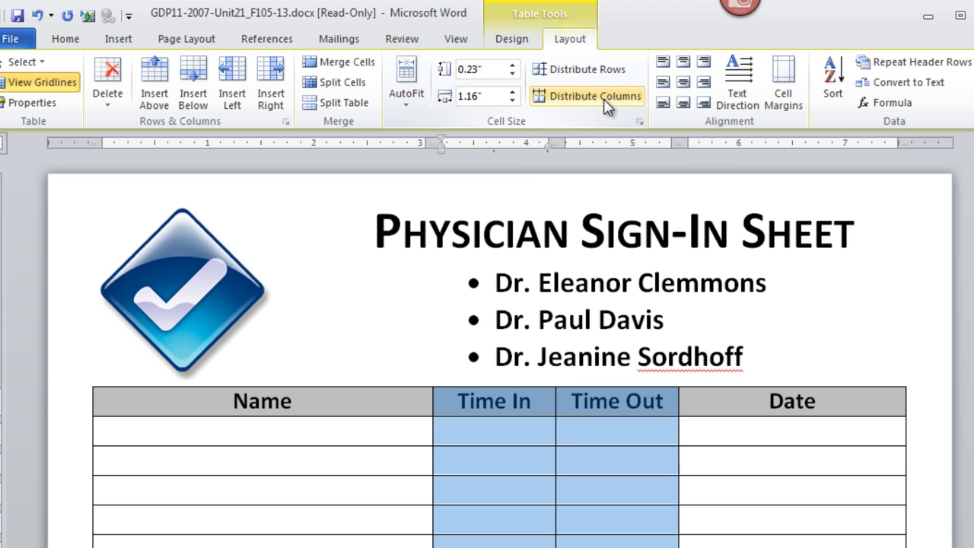
click(762, 538)
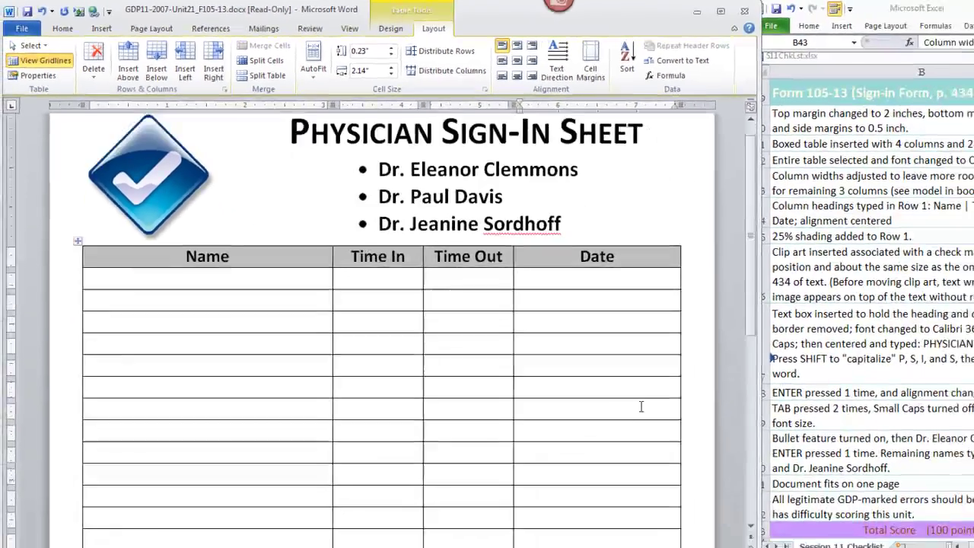
scroll(839, 543, down, 10)
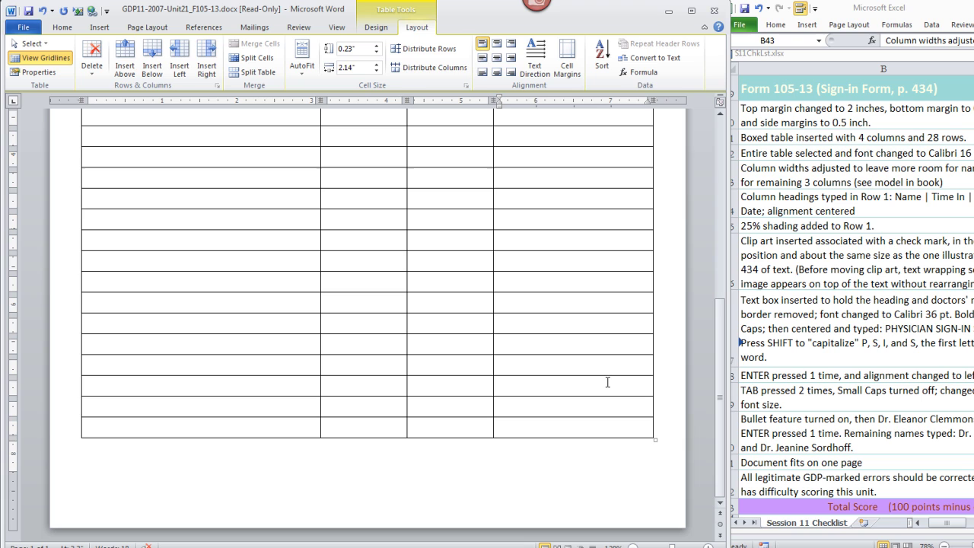
scroll(606, 382, up, 10)
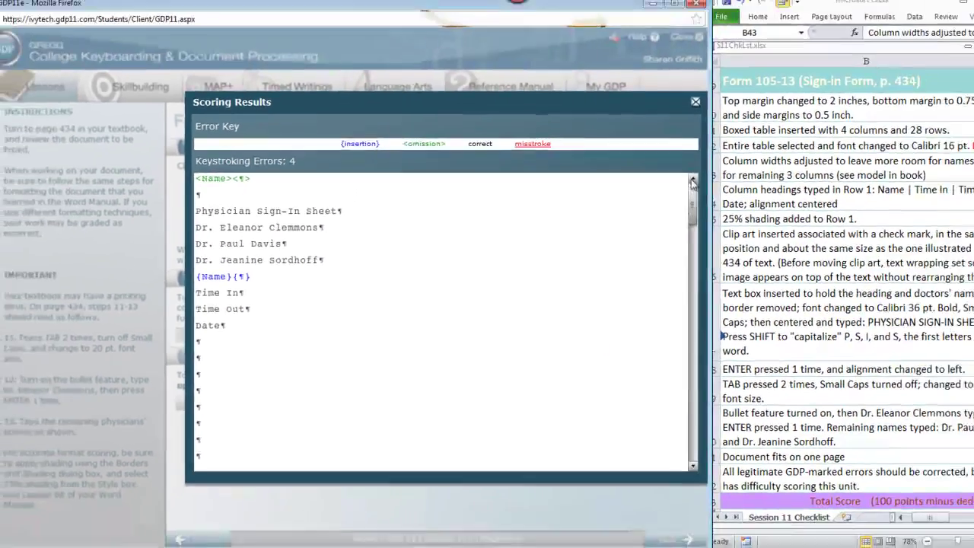
Step: Close the GDP Scoring Results window to return to the Form 105-13 page
click(455, 469)
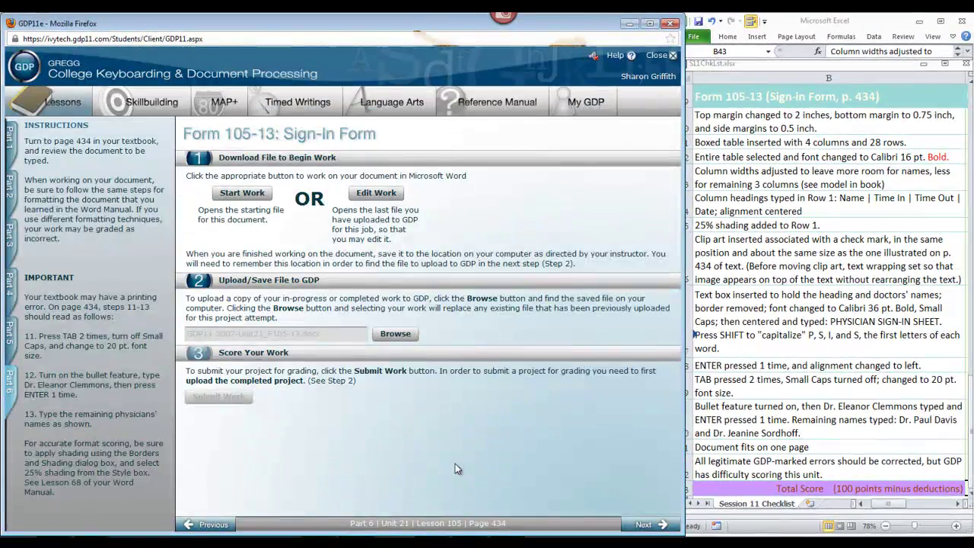